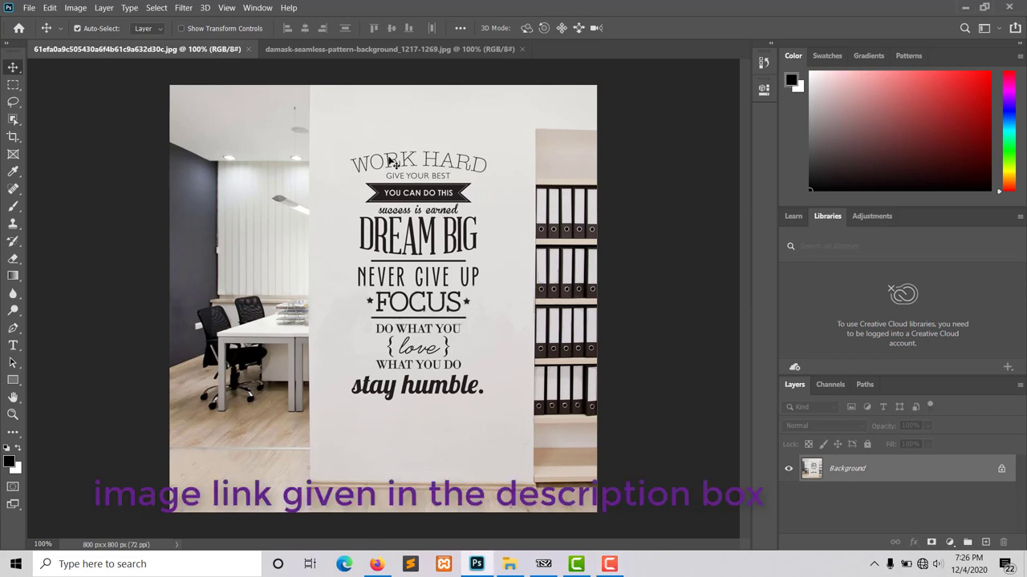
Copy the entire damask-seamless-pattern image from its tab
{"action": "left_click", "coordinate": [366, 50]}
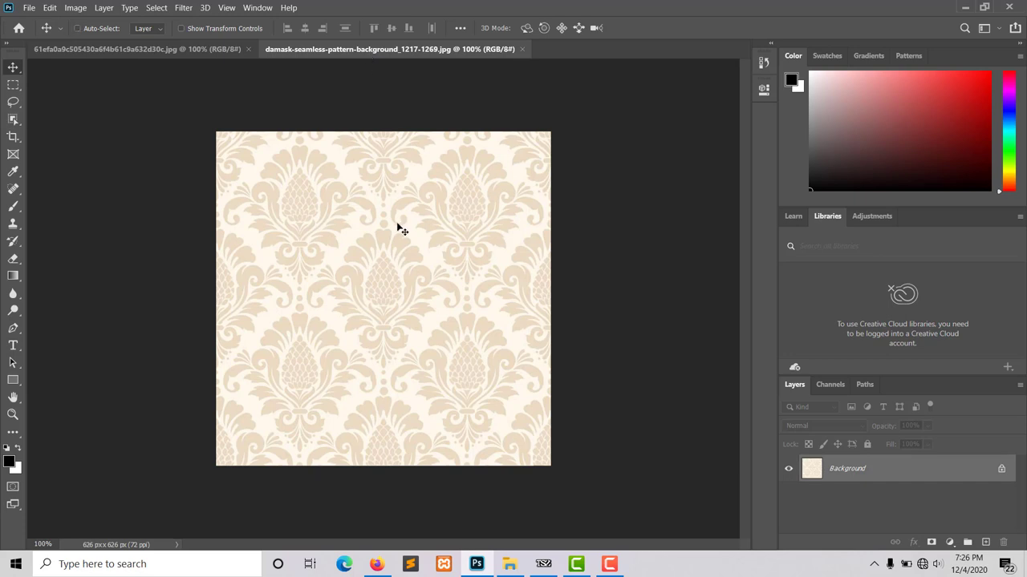
{"action": "key", "text": "ctrl+a"}
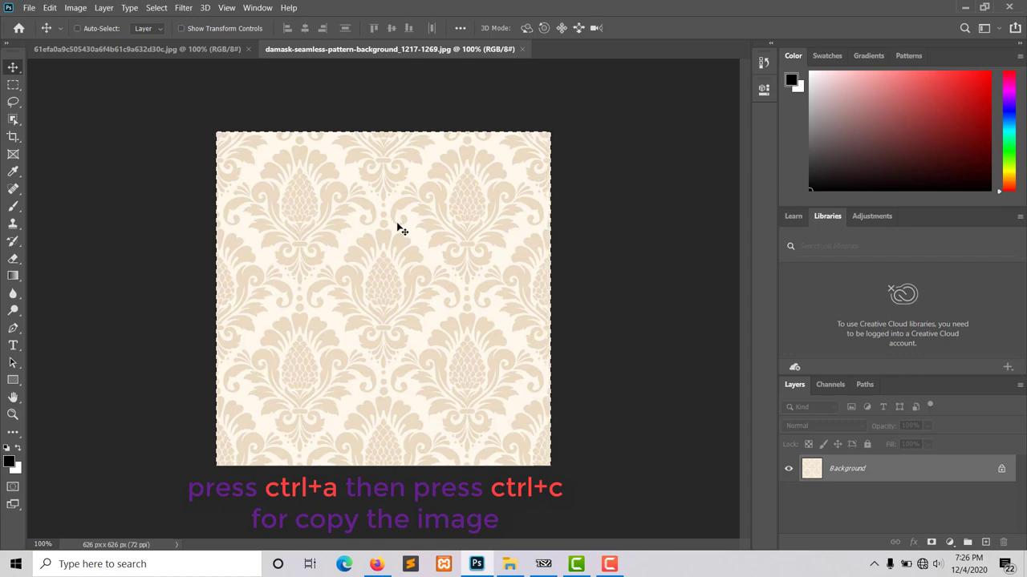
{"action": "key", "text": "ctrl+c"}
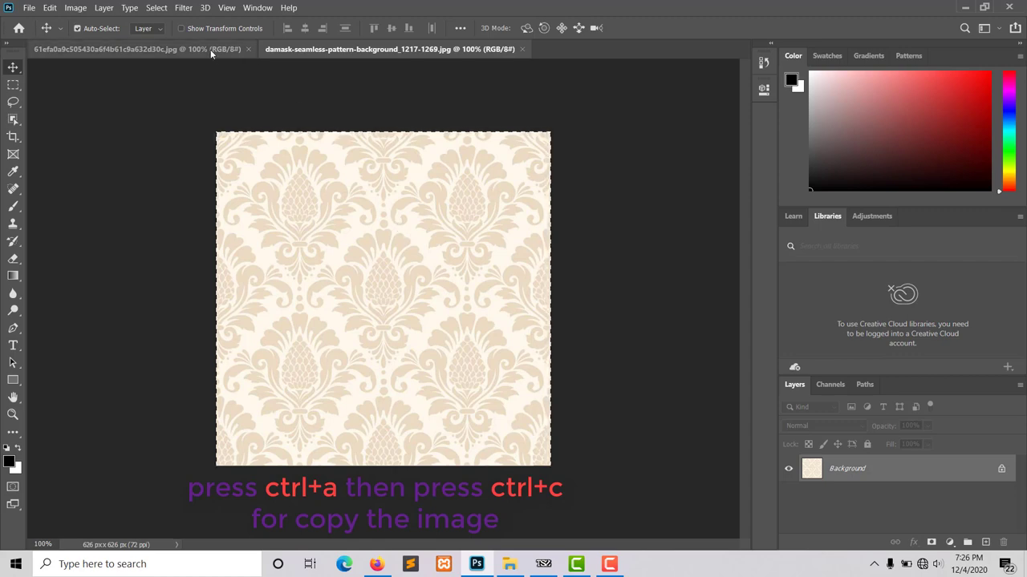
Add an empty Layer 1 above the Background in the office wall-quote photo
{"action": "left_click", "coordinate": [211, 50]}
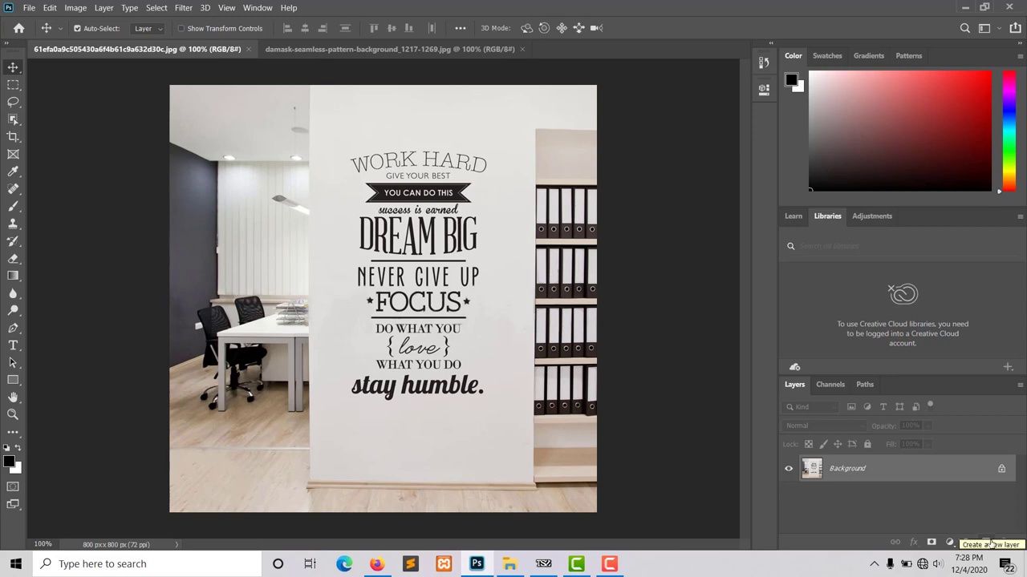
{"action": "left_click", "coordinate": [987, 543]}
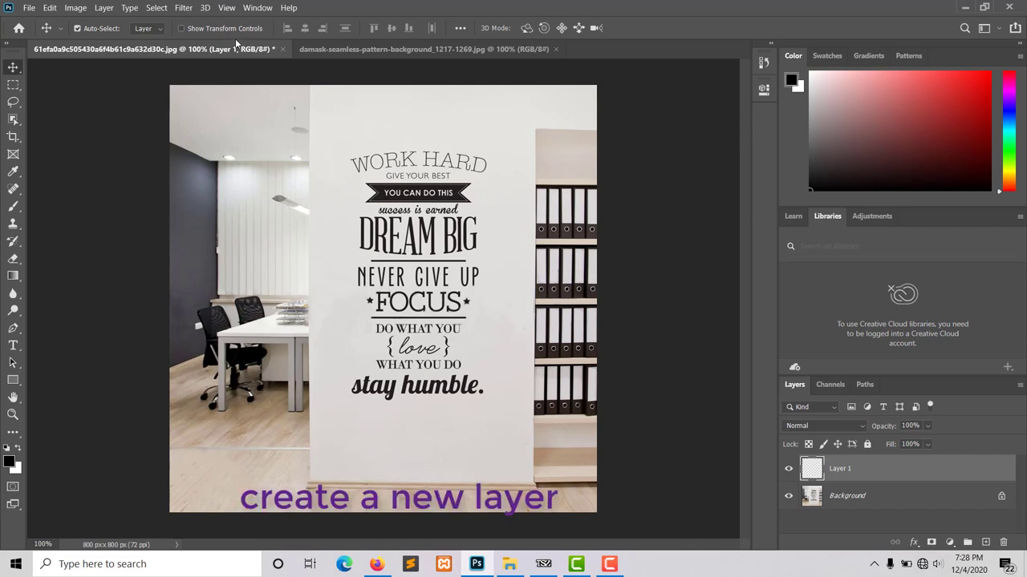
{"action": "left_click", "coordinate": [228, 8]}
{"action": "left_click", "coordinate": [193, 9]}
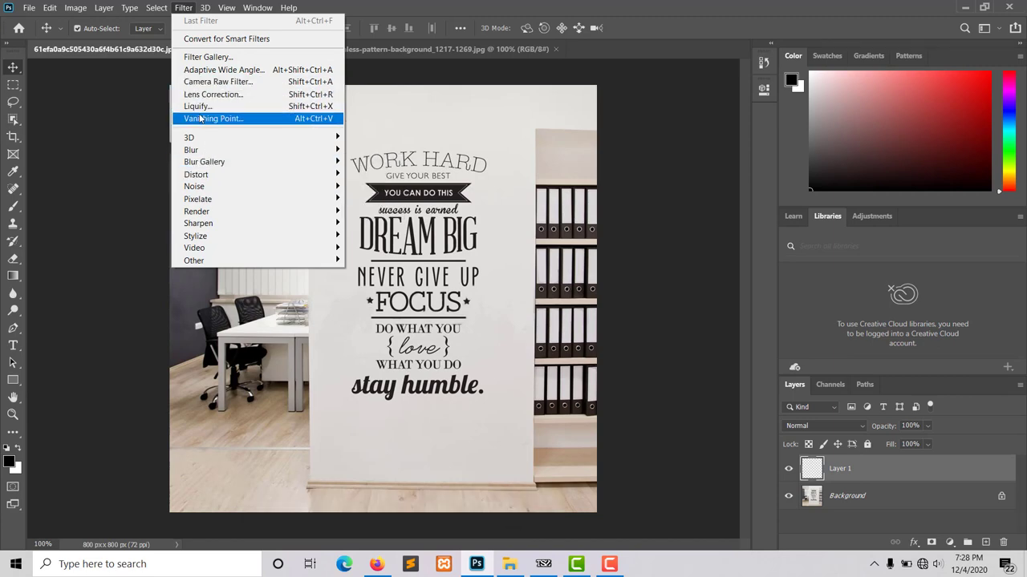
Draw a Vanishing Point plane over the white quote wall and paste the damask pattern in
{"action": "key", "text": "Escape"}
{"action": "key", "text": "alt+ctrl+v"}
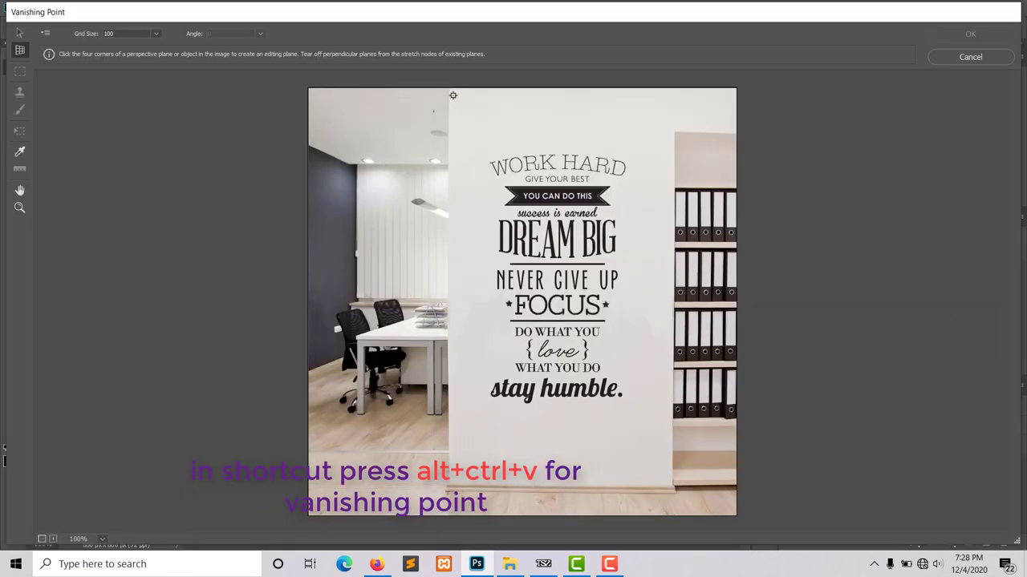
{"action": "left_click", "coordinate": [448, 88]}
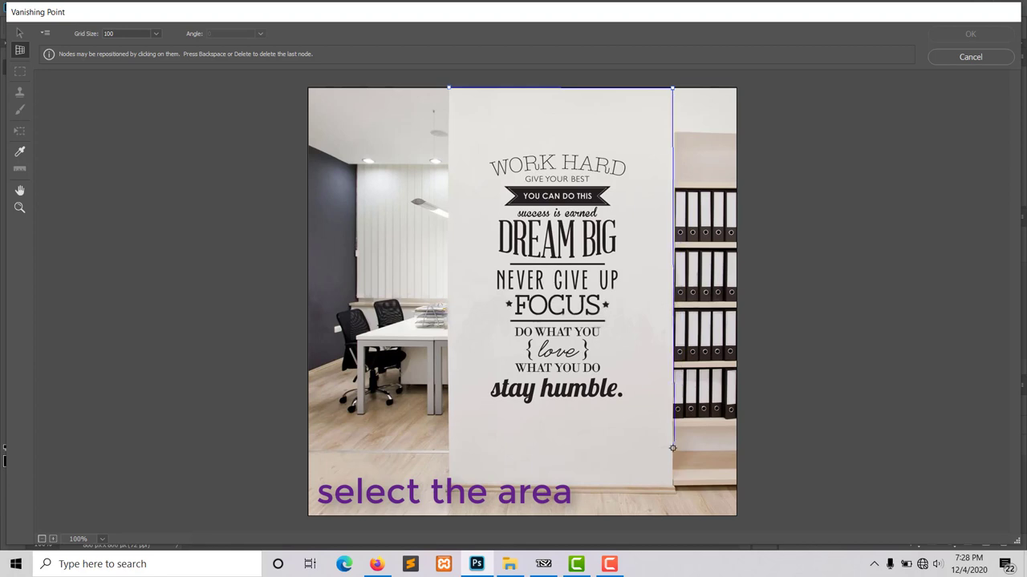
{"action": "left_click", "coordinate": [672, 486]}
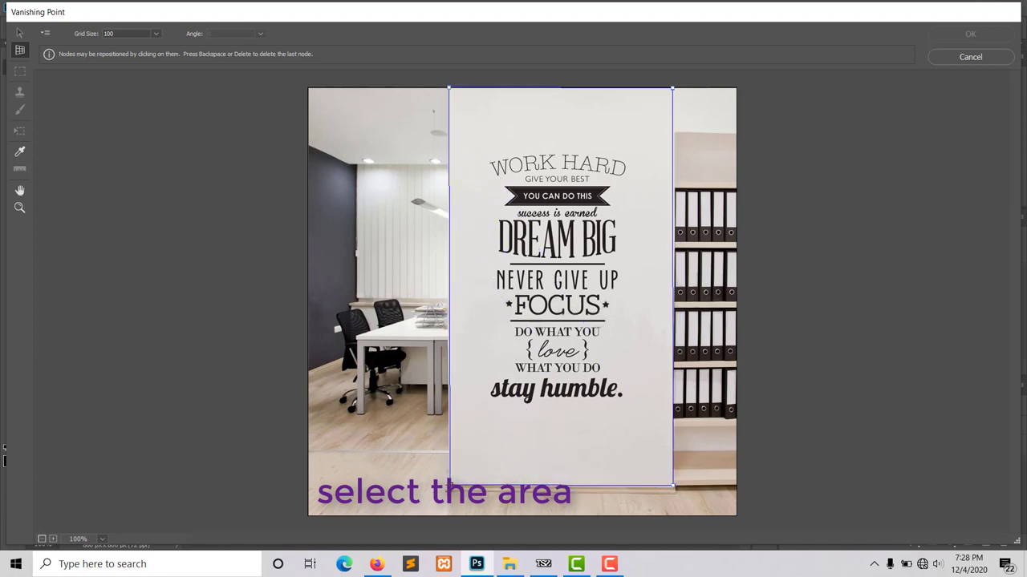
{"action": "left_click", "coordinate": [447, 485]}
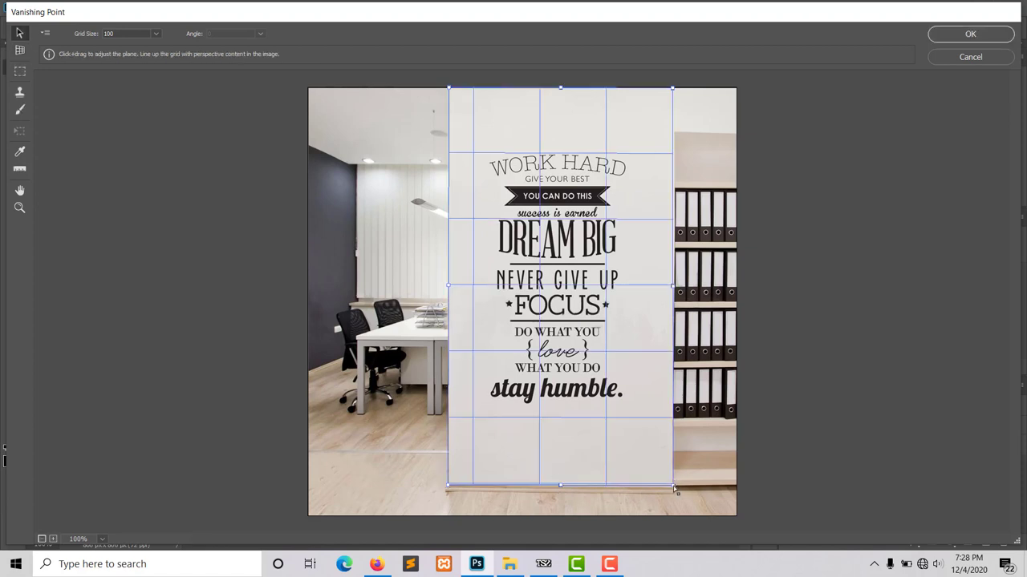
{"action": "left_click_drag", "start_coordinate": [674, 487], "coordinate": [674, 489]}
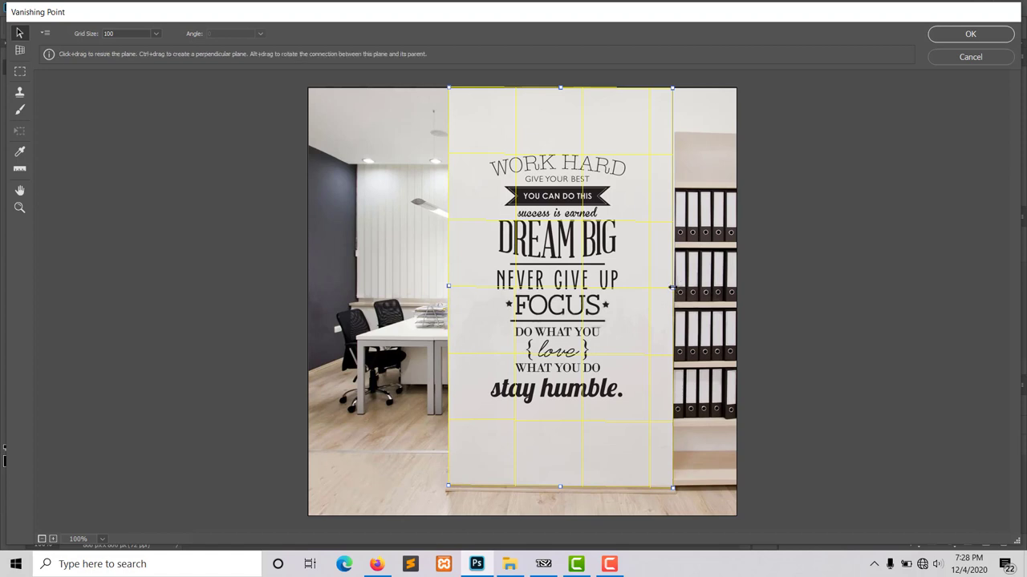
{"action": "left_click_drag", "start_coordinate": [672, 287], "coordinate": [674, 286]}
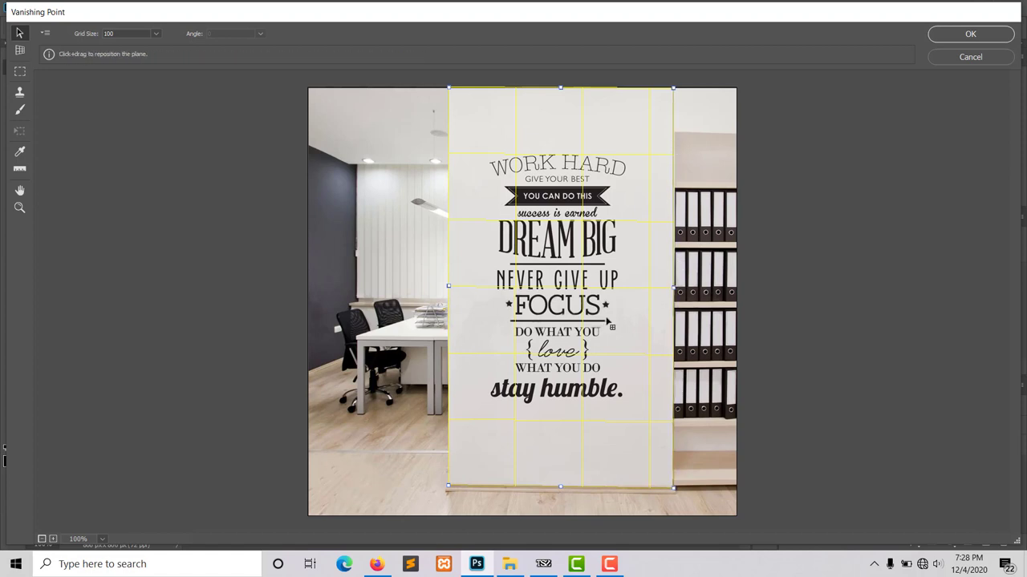
{"action": "key", "text": "ctrl+v"}
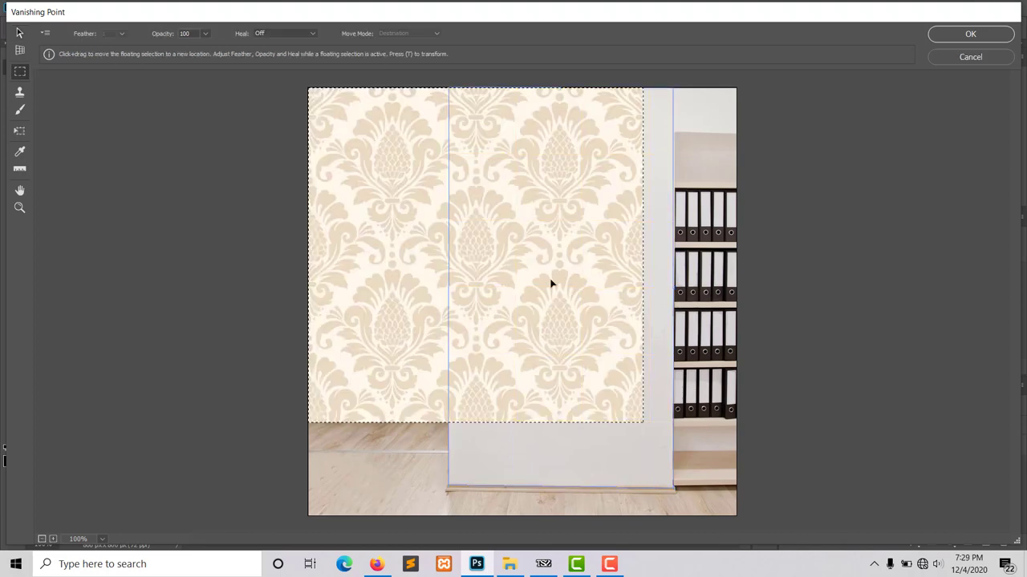
Fit the pasted damask into the wall plane, stretch it to the wall bottom, and apply
{"action": "left_click_drag", "start_coordinate": [505, 255], "coordinate": [567, 253]}
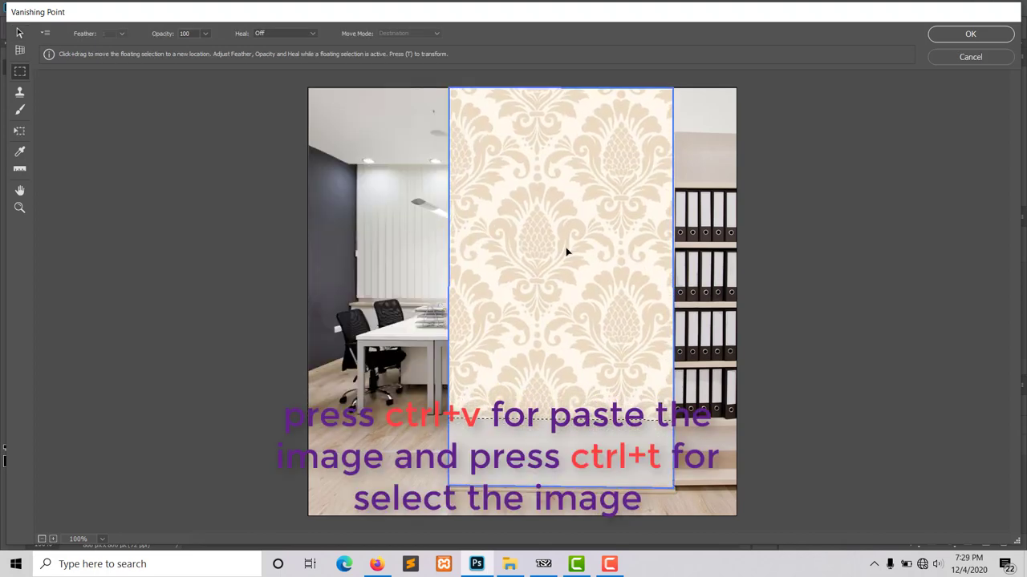
{"action": "key", "text": "ctrl+t"}
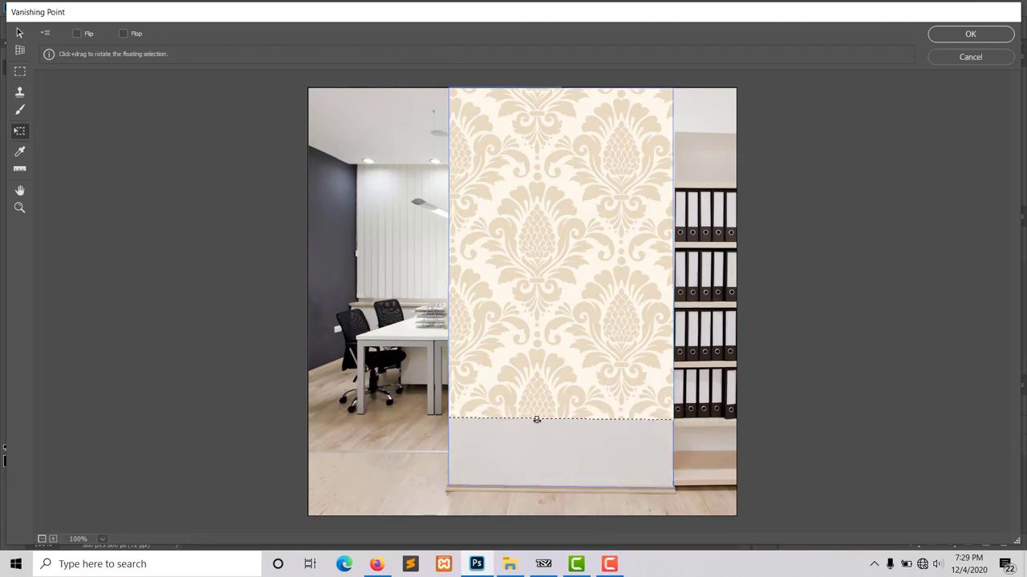
{"action": "left_click_drag", "start_coordinate": [536, 429], "coordinate": [531, 487]}
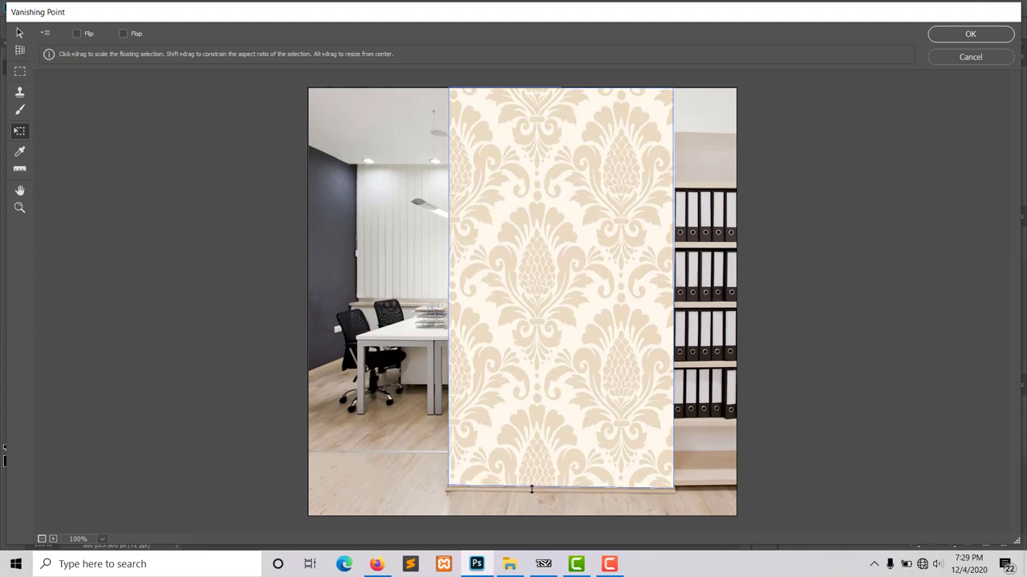
{"action": "left_click", "coordinate": [971, 34]}
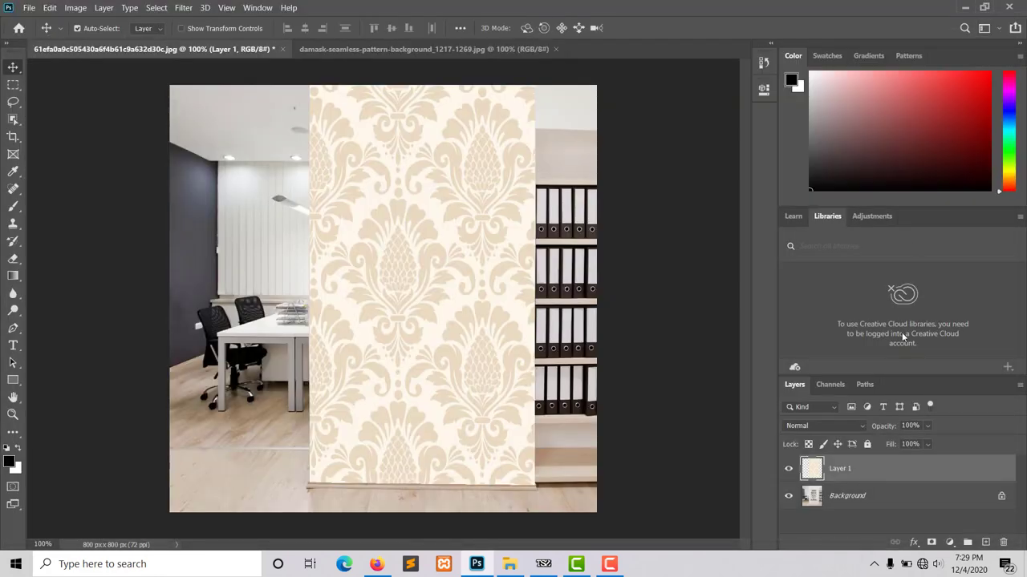
Set Layer 1's blend mode to Multiply so the quote shows through the wallpaper
{"action": "left_click", "coordinate": [832, 427]}
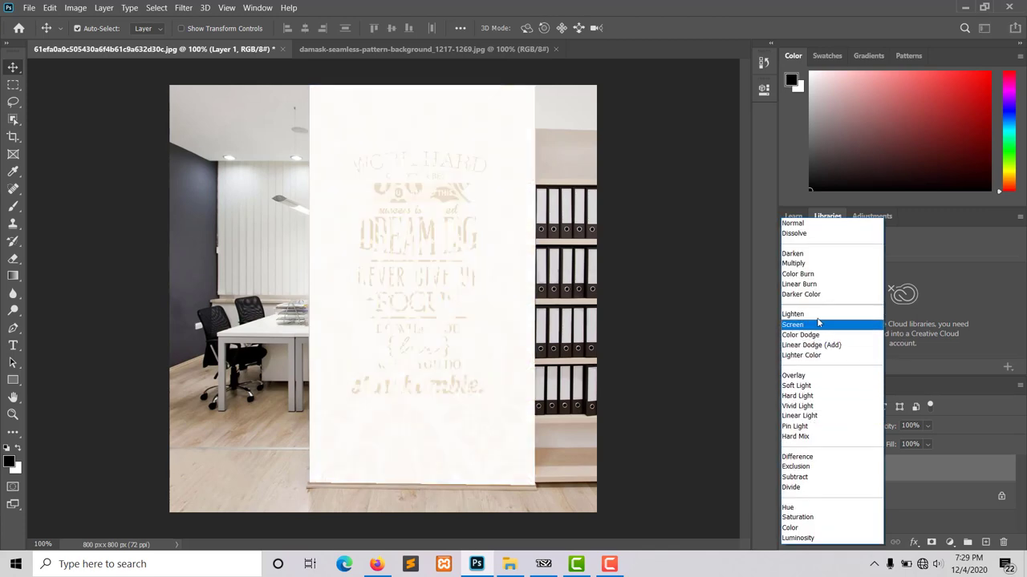
{"action": "left_click", "coordinate": [805, 264]}
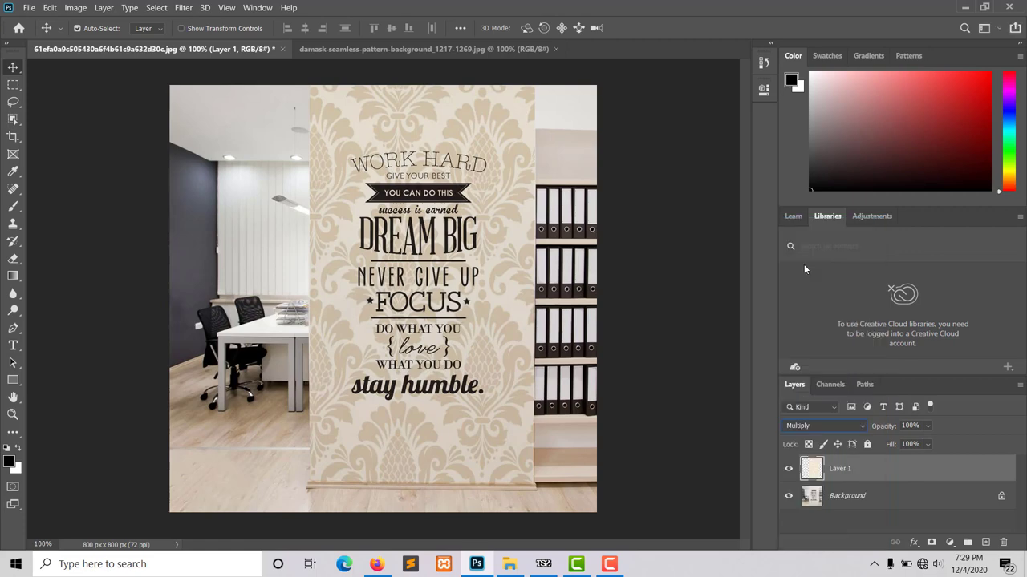
{"action": "left_click", "coordinate": [499, 51]}
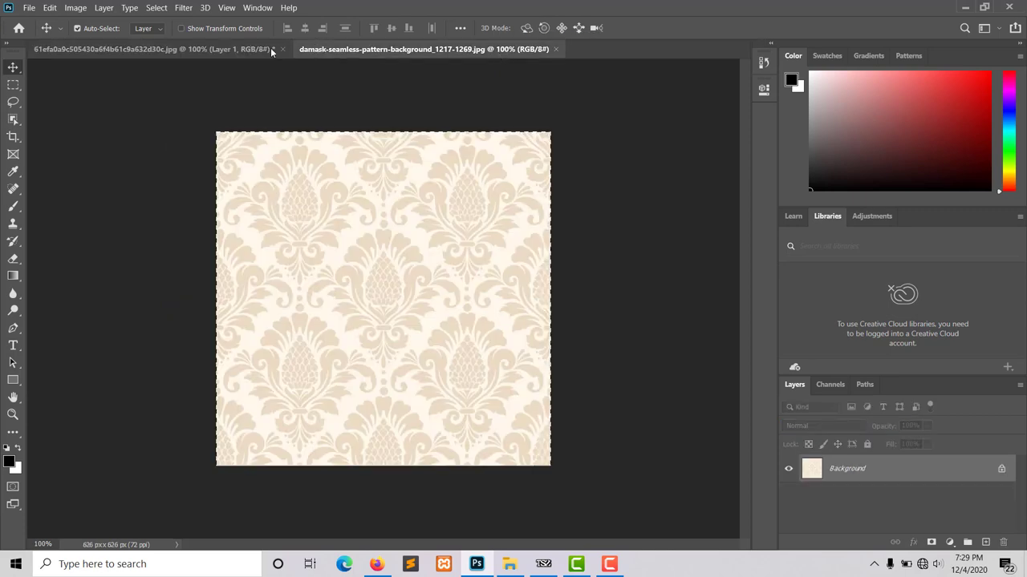
{"action": "left_click", "coordinate": [252, 50]}
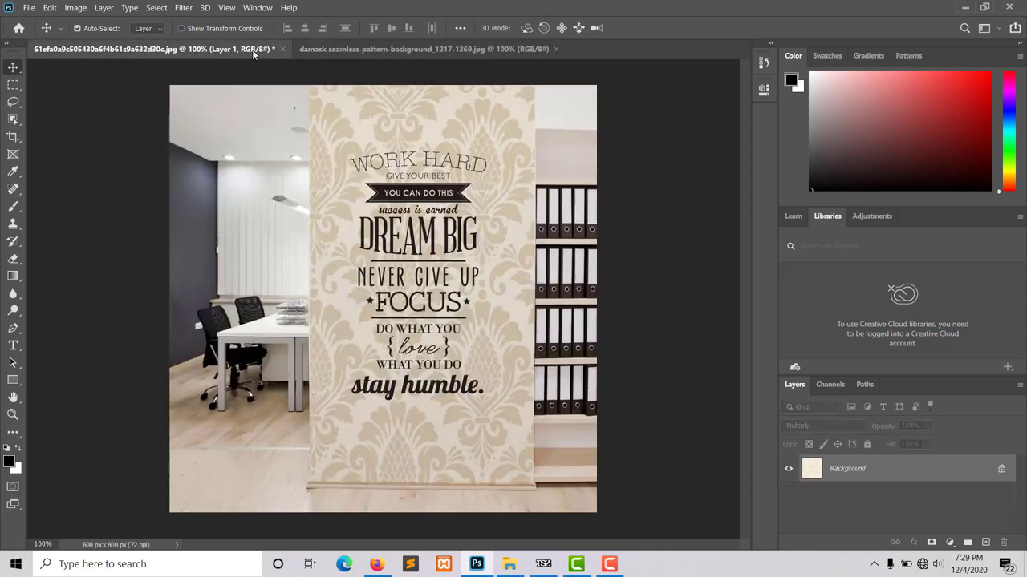
{"action": "left_click", "coordinate": [28, 8]}
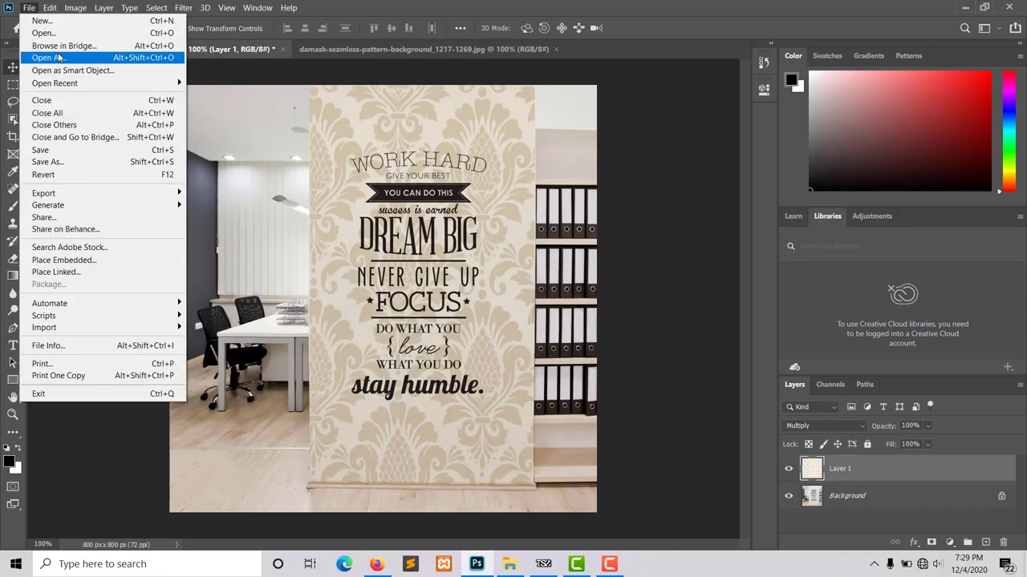
Open the pexels-cottonbro-4067759 room photo
{"action": "left_click", "coordinate": [54, 35]}
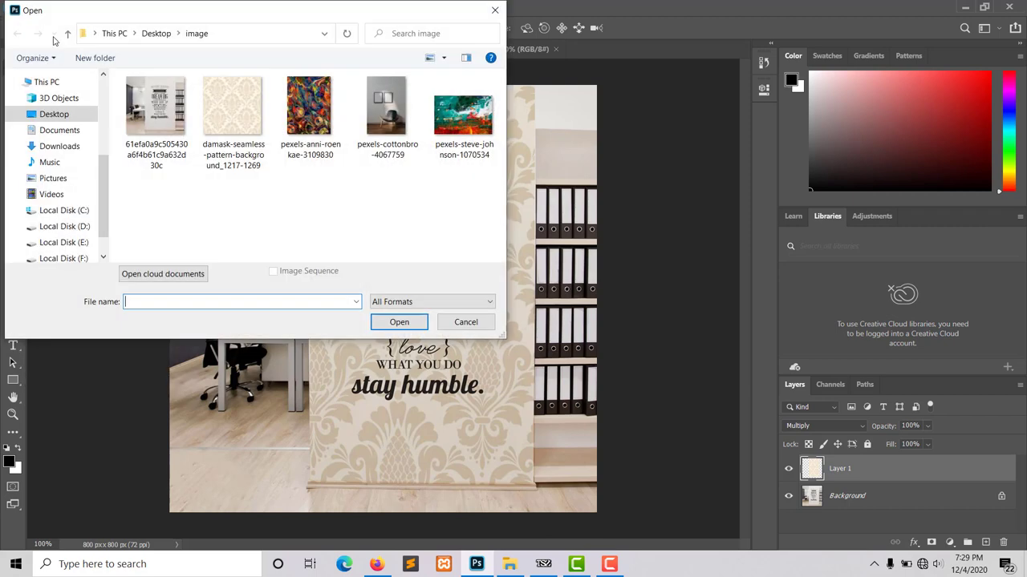
{"action": "left_click", "coordinate": [377, 115]}
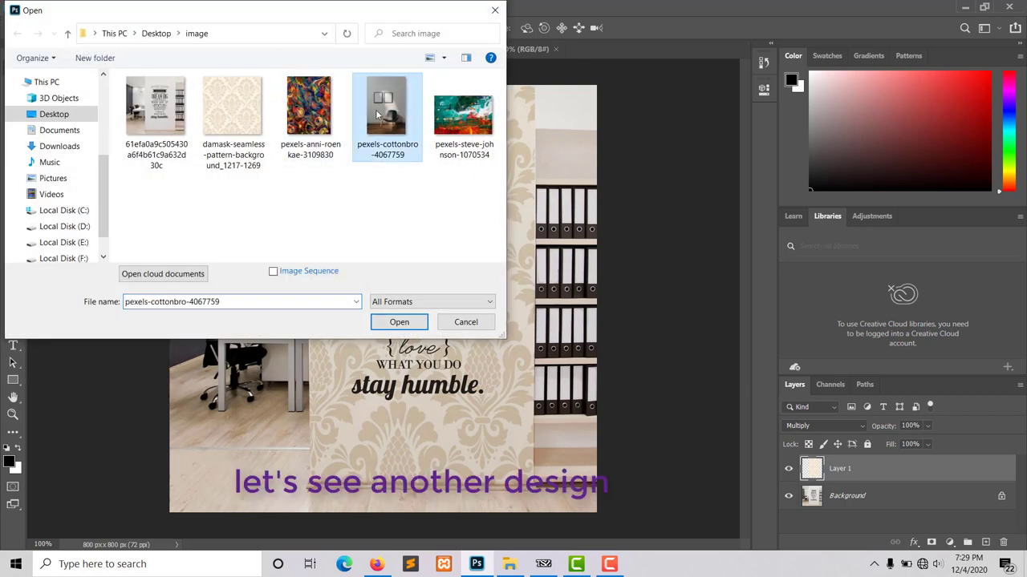
{"action": "left_click", "coordinate": [416, 321]}
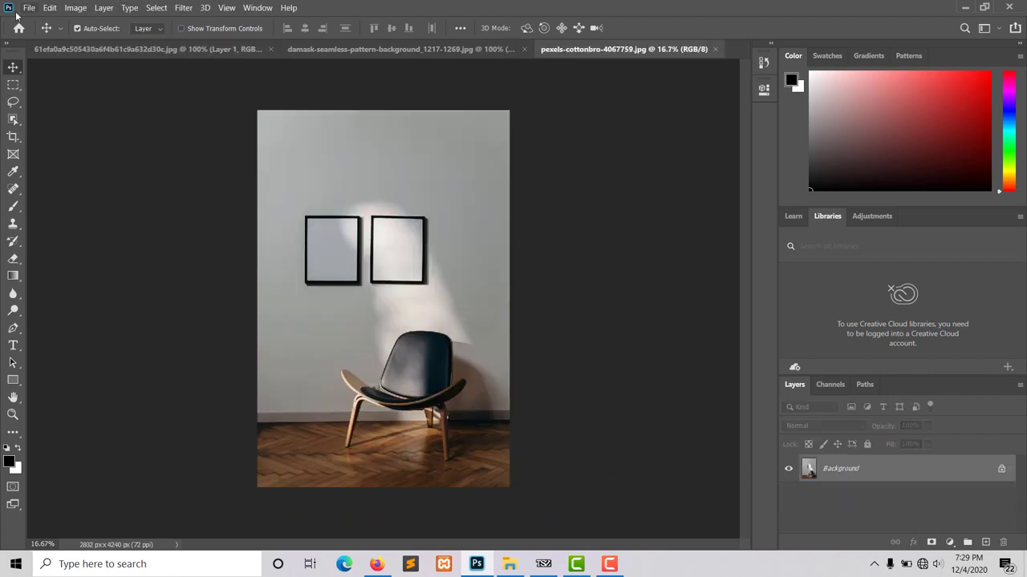
Open the pexels-steve-johnson painting file
{"action": "left_click", "coordinate": [28, 8]}
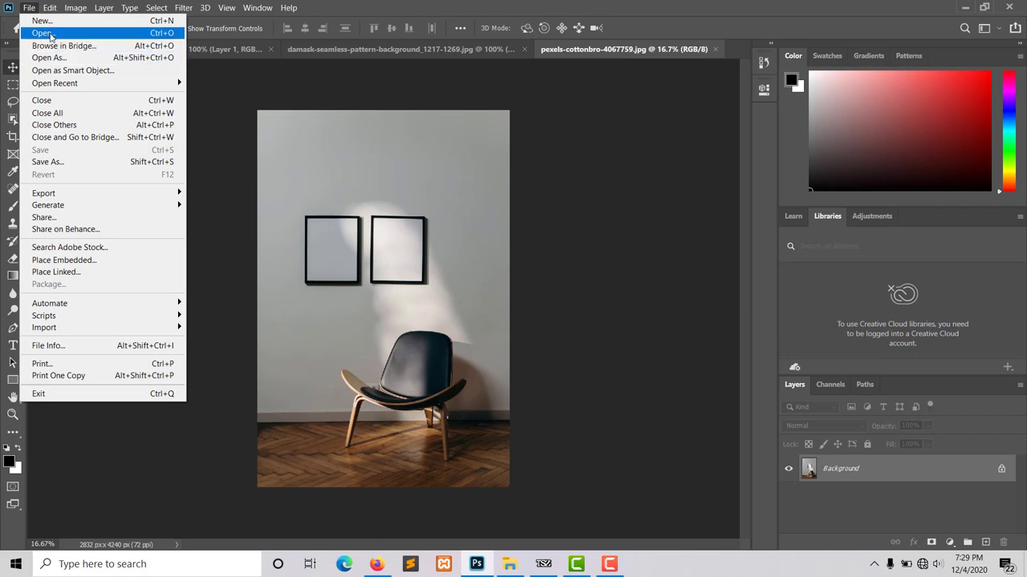
{"action": "left_click", "coordinate": [42, 32]}
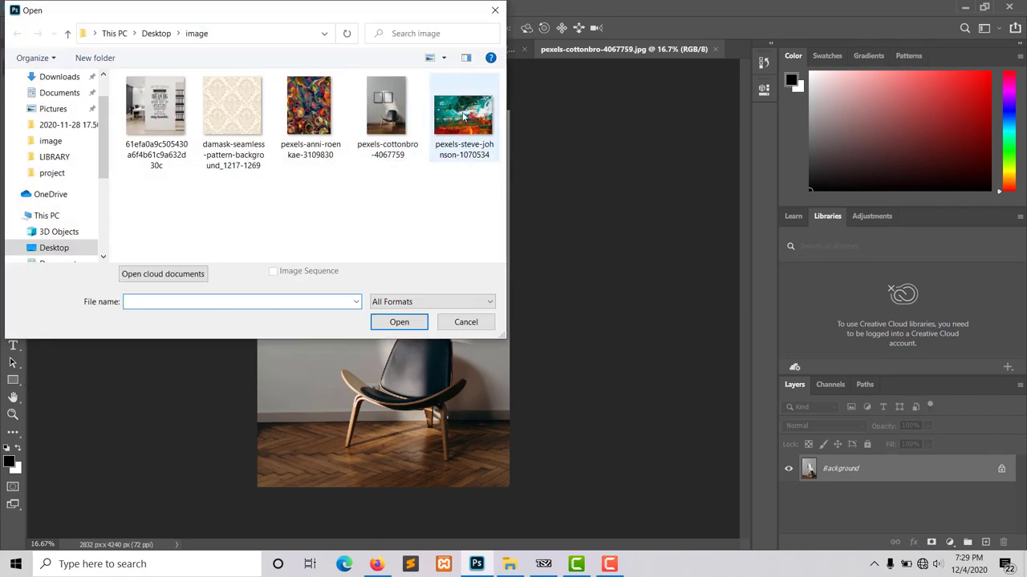
{"action": "left_click", "coordinate": [463, 117]}
{"action": "left_click", "coordinate": [405, 323]}
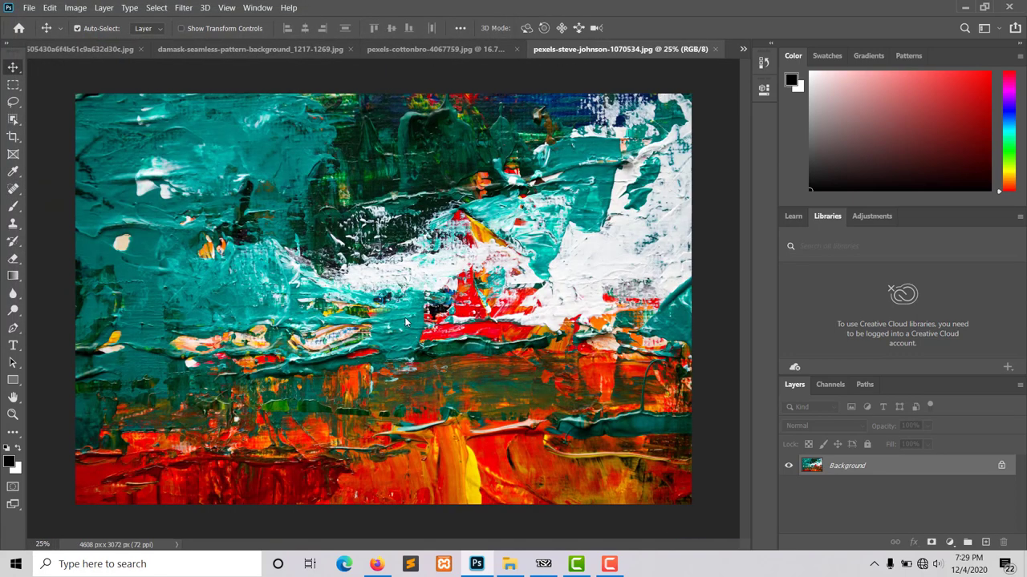
Open the pexels-anni-roenkae painting, then select all of the steve-johnson painting
{"action": "key", "text": "ctrl+o"}
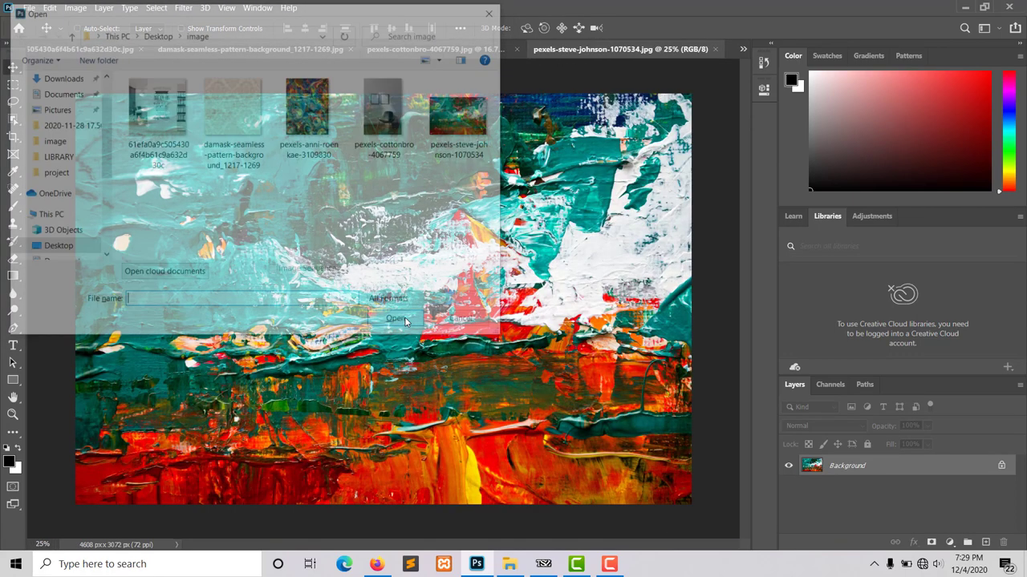
{"action": "left_click", "coordinate": [315, 125]}
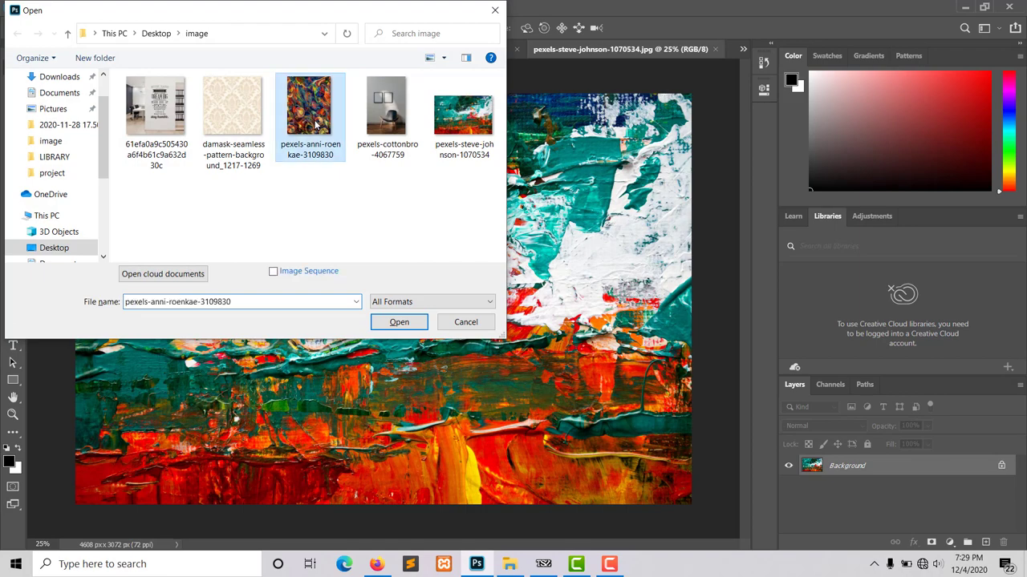
{"action": "left_click", "coordinate": [383, 325]}
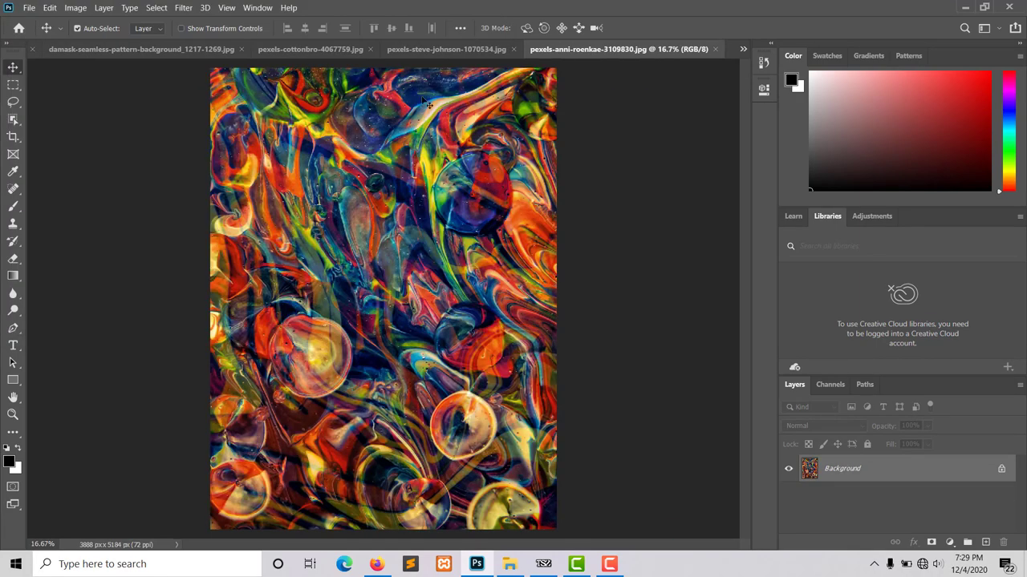
{"action": "left_click", "coordinate": [436, 54]}
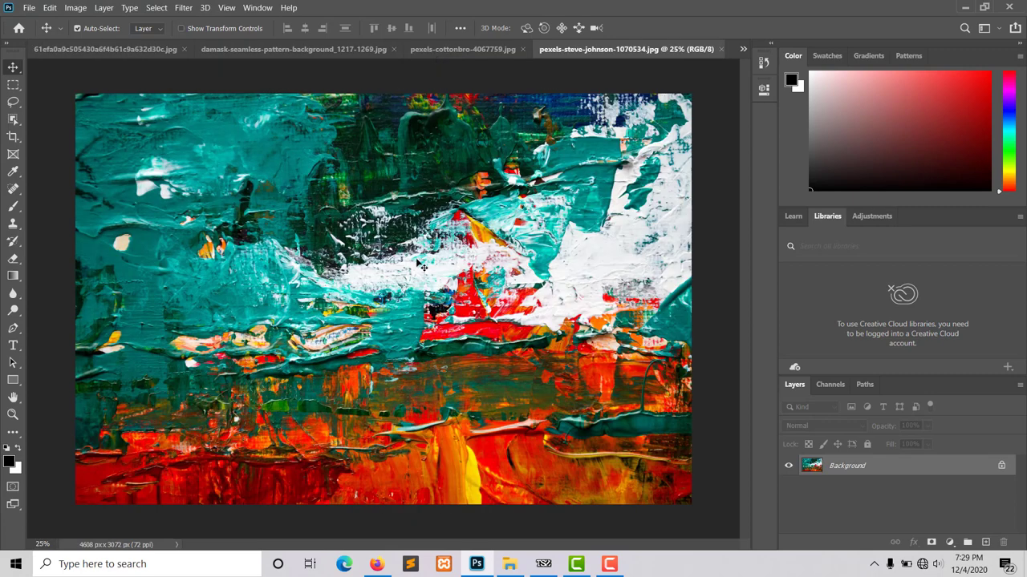
{"action": "key", "text": "ctrl+a"}
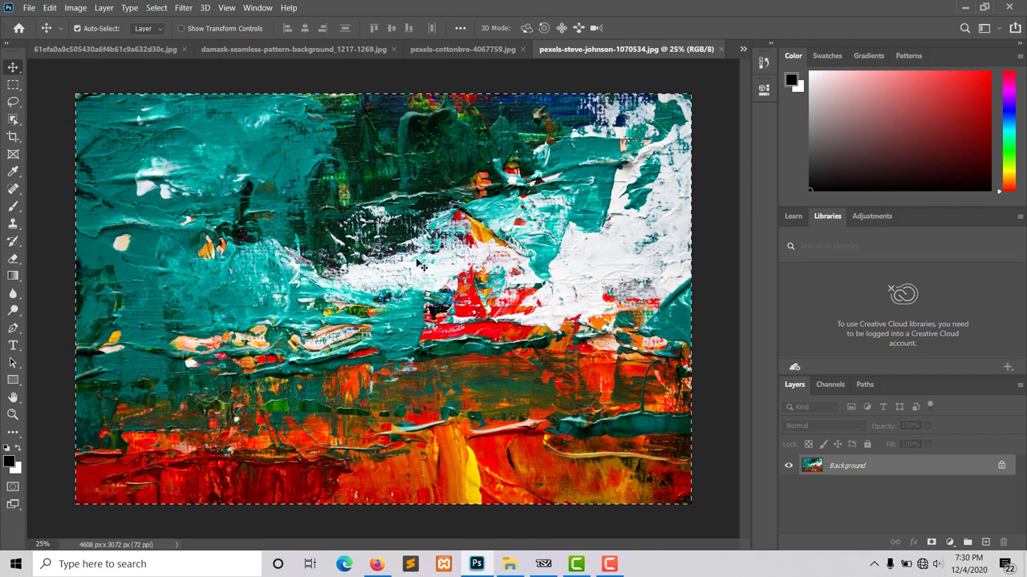
Bring up the pexels-cottonbro-4067759.jpg room photo with the chair and empty frames
{"action": "left_click", "coordinate": [345, 47]}
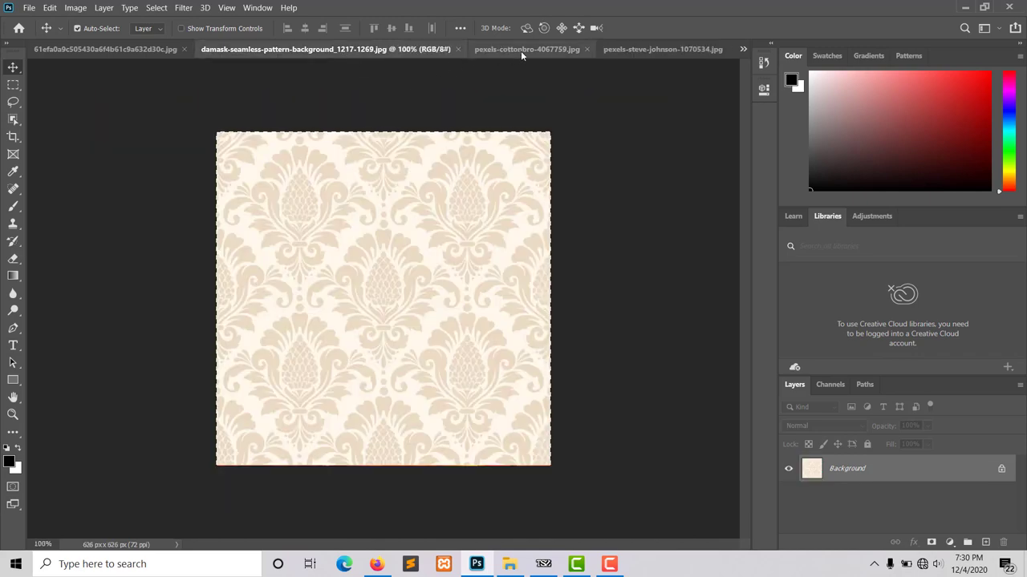
{"action": "left_click", "coordinate": [520, 50]}
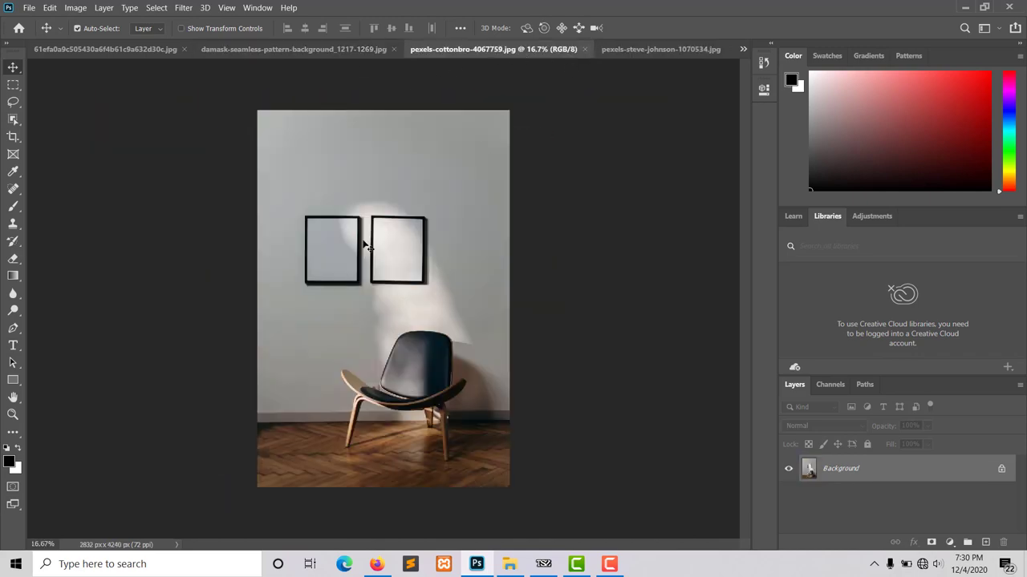
{"action": "left_click", "coordinate": [191, 8]}
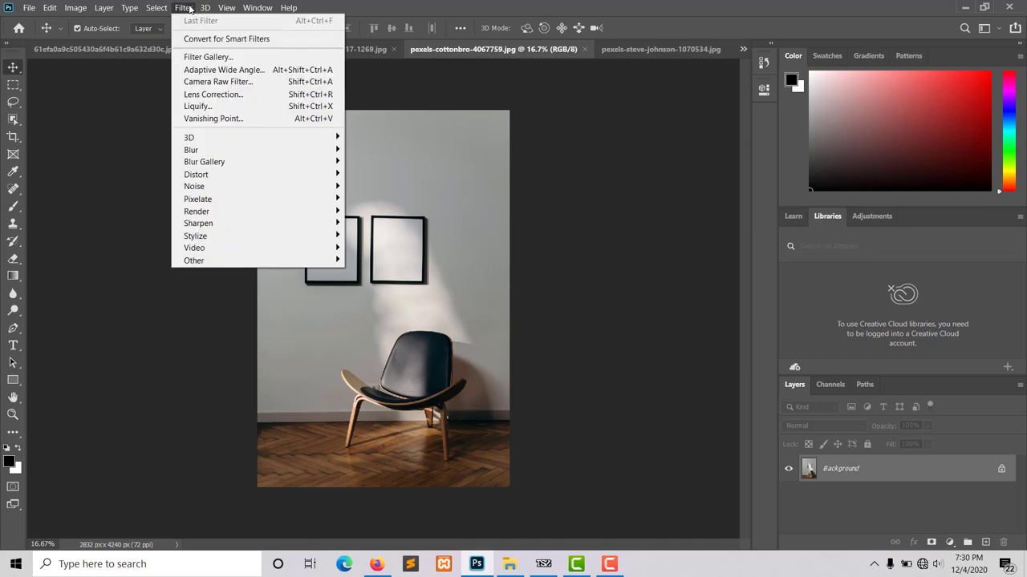
Launch Vanishing Point, zoom in, and draw a plane on the left frame's four inner corners
{"action": "left_click", "coordinate": [200, 121]}
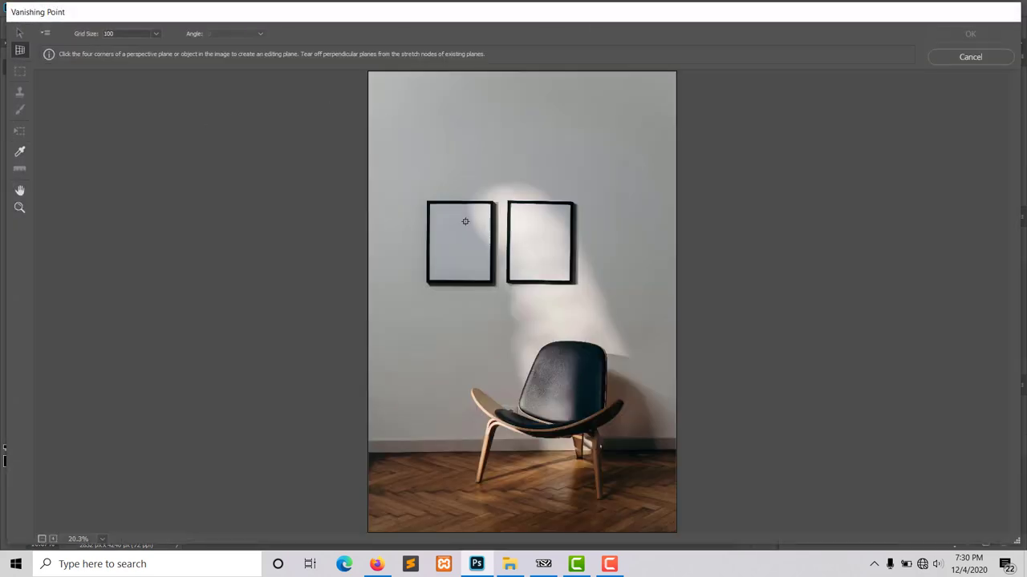
{"action": "key", "text": "ctrl+plus"}
{"action": "key", "text": "ctrl+plus"}
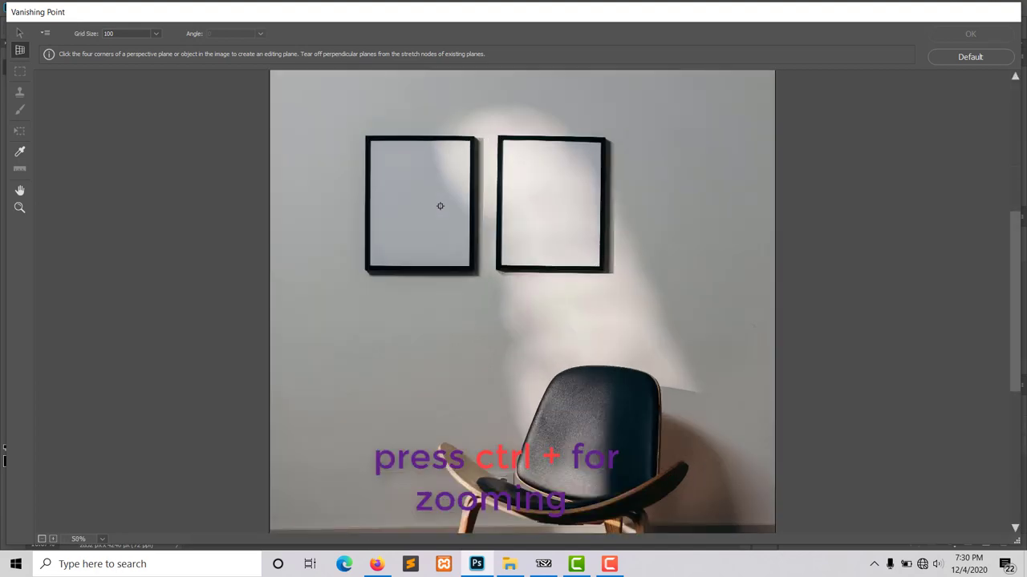
{"action": "key", "text": "ctrl+plus"}
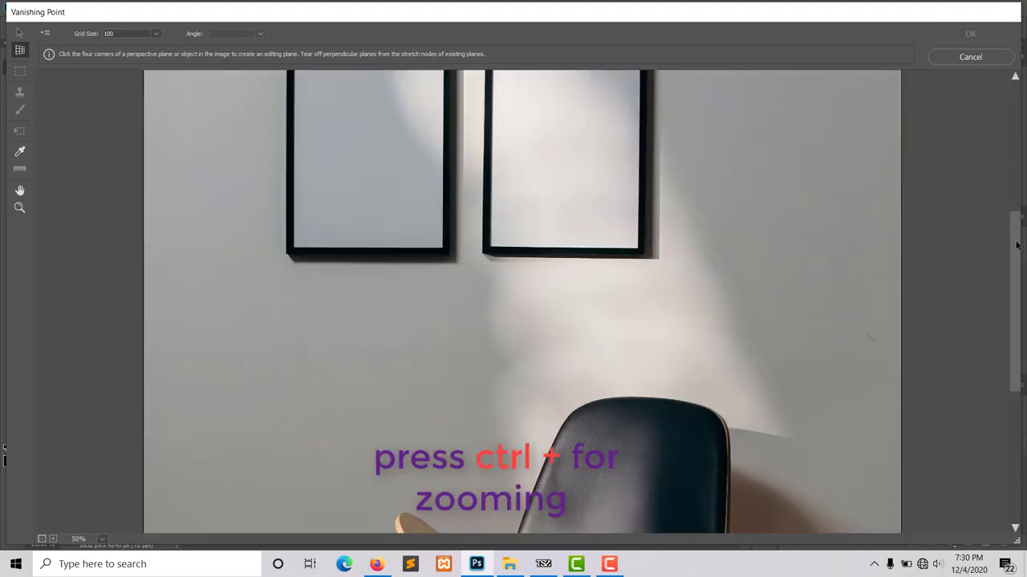
{"action": "left_click_drag", "start_coordinate": [1017, 245], "coordinate": [1020, 210]}
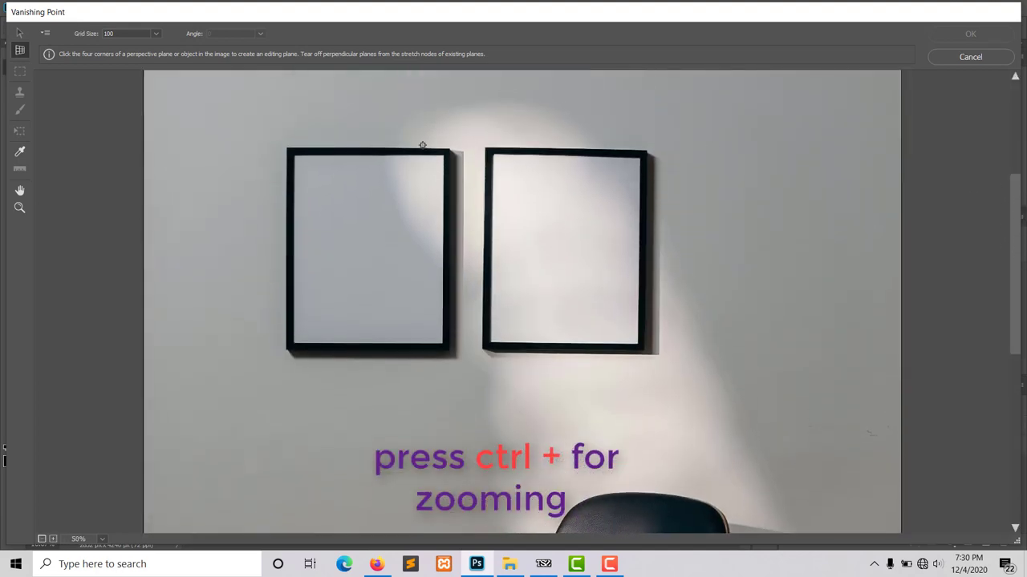
{"action": "left_click", "coordinate": [294, 154]}
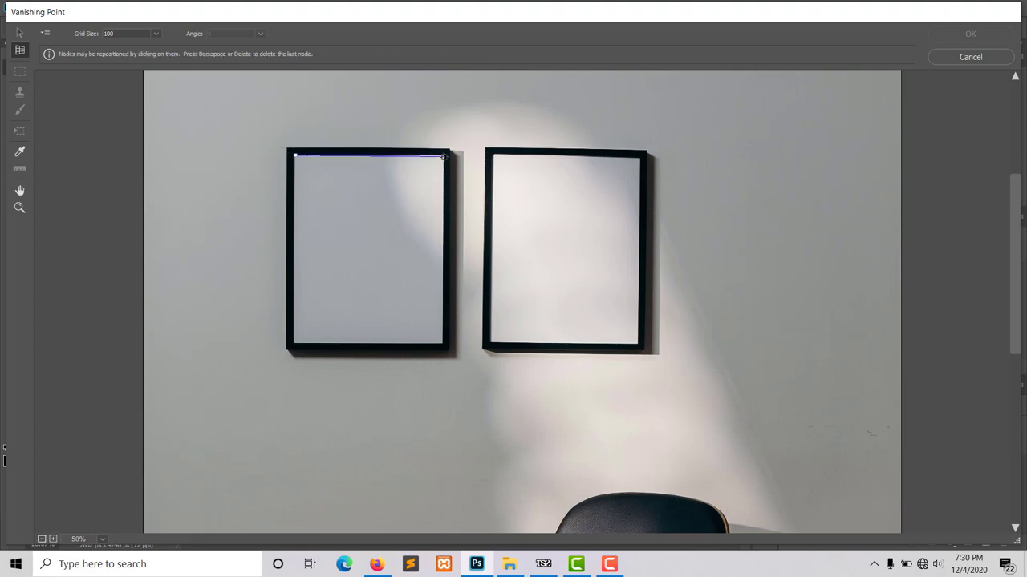
{"action": "left_click", "coordinate": [443, 155]}
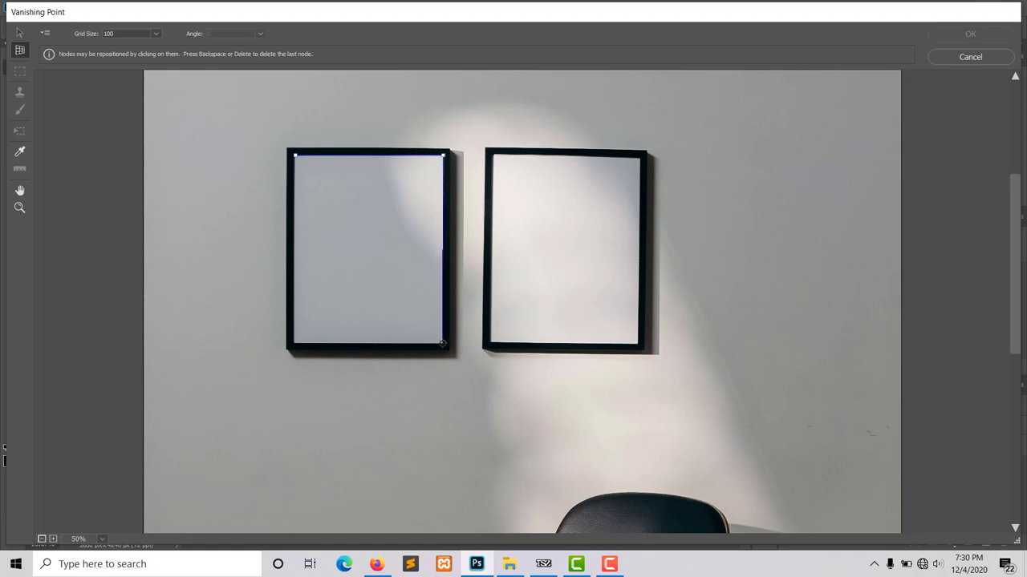
{"action": "left_click", "coordinate": [442, 344]}
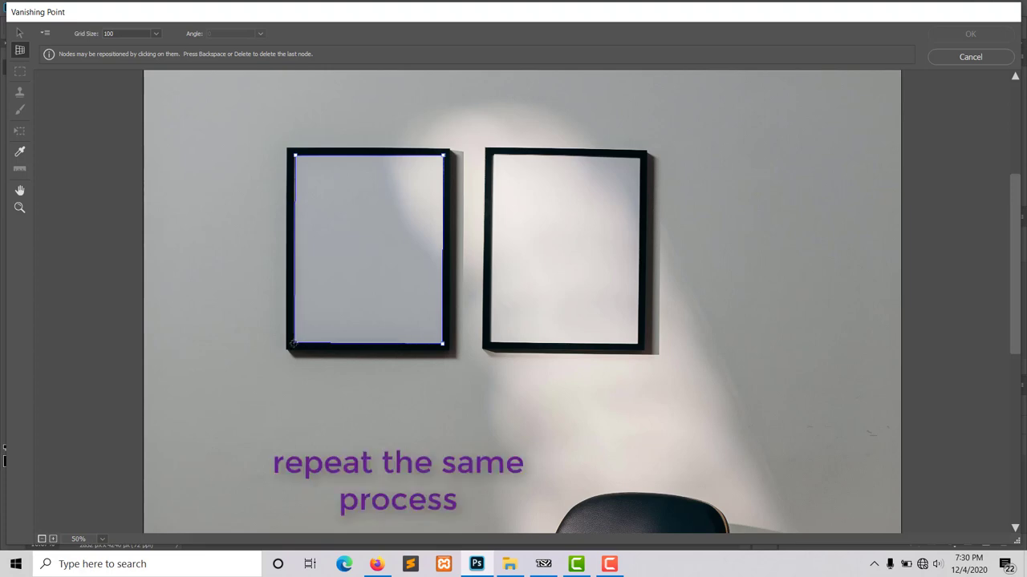
{"action": "left_click", "coordinate": [292, 344]}
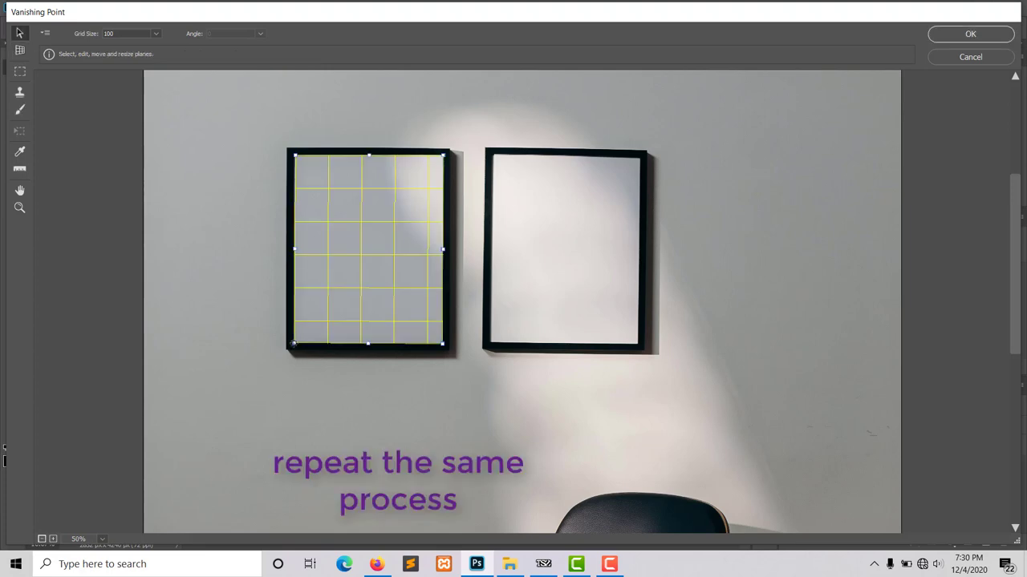
Paste the teal-and-orange painting, scale and position it in the left frame plane, and apply
{"action": "key", "text": "alt"}
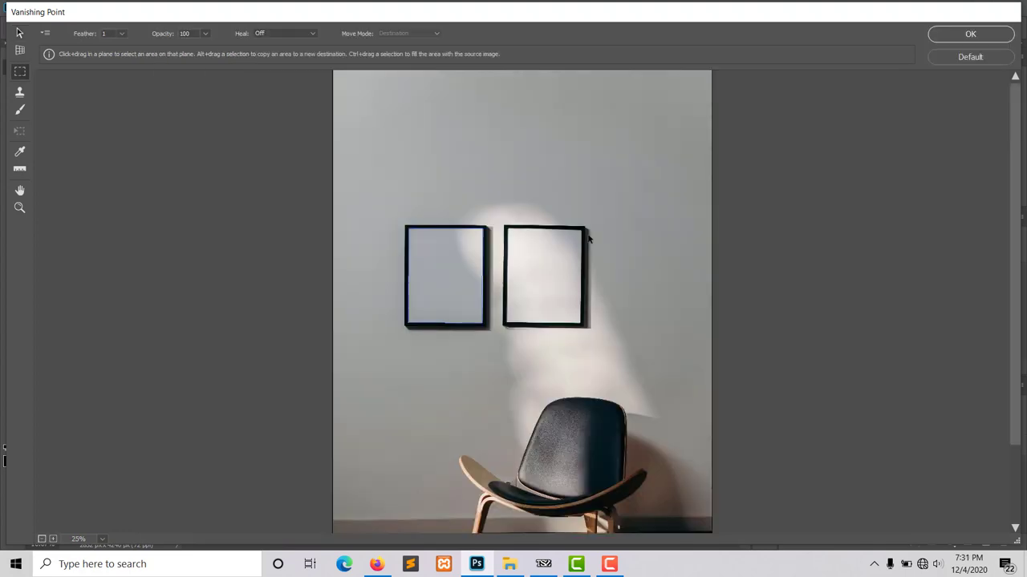
{"action": "key", "text": "ctrl+v"}
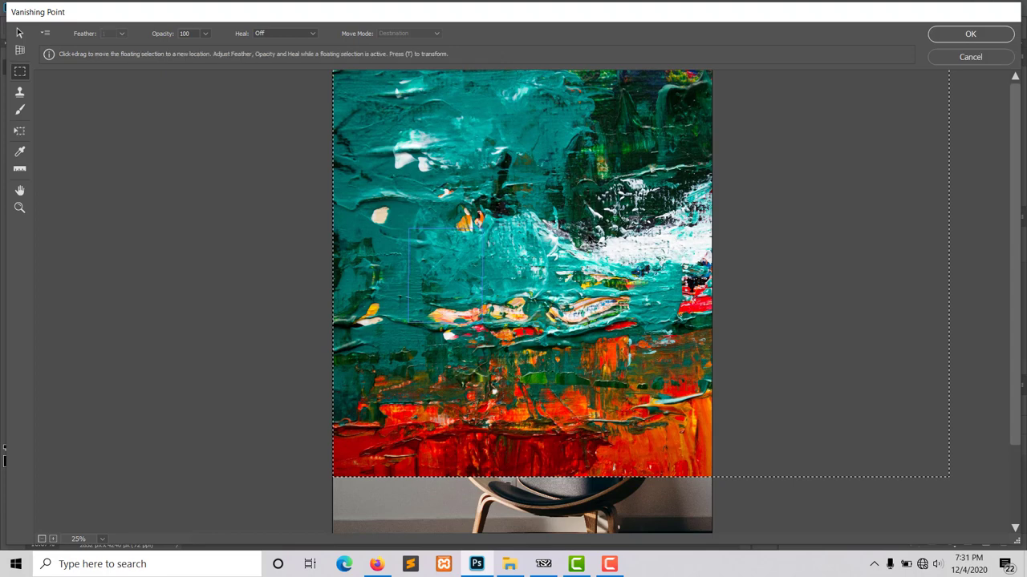
{"action": "key", "text": "t"}
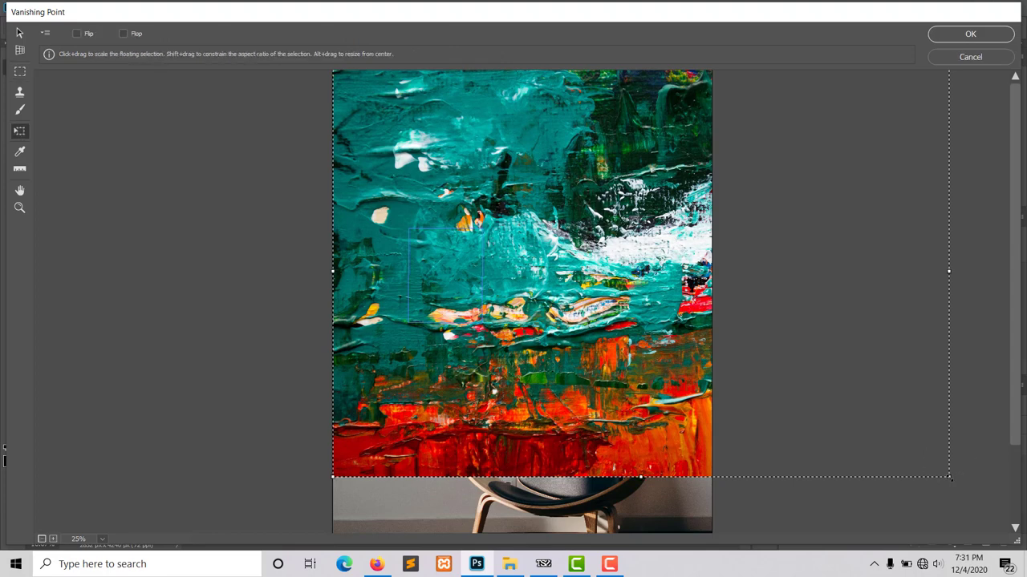
{"action": "mouse_move", "coordinate": [949, 477]}
{"action": "left_mouse_down"}
{"action": "mouse_move", "coordinate": [604, 332]}
{"action": "mouse_move", "coordinate": [457, 241]}
{"action": "mouse_move", "coordinate": [439, 244]}
{"action": "left_mouse_up"}
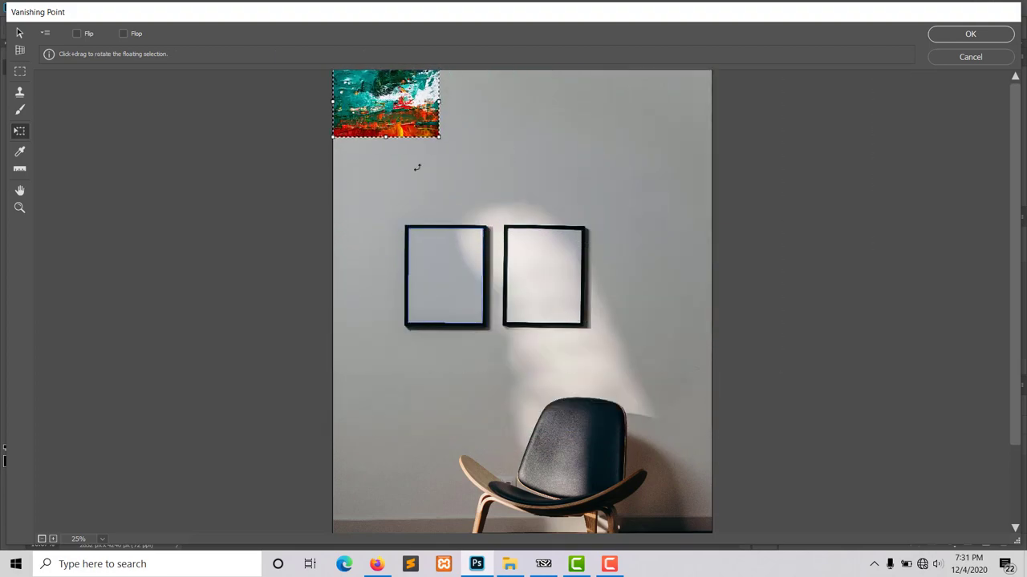
{"action": "mouse_move", "coordinate": [393, 102]}
{"action": "left_mouse_down"}
{"action": "mouse_move", "coordinate": [439, 254]}
{"action": "mouse_move", "coordinate": [440, 125]}
{"action": "left_mouse_up"}
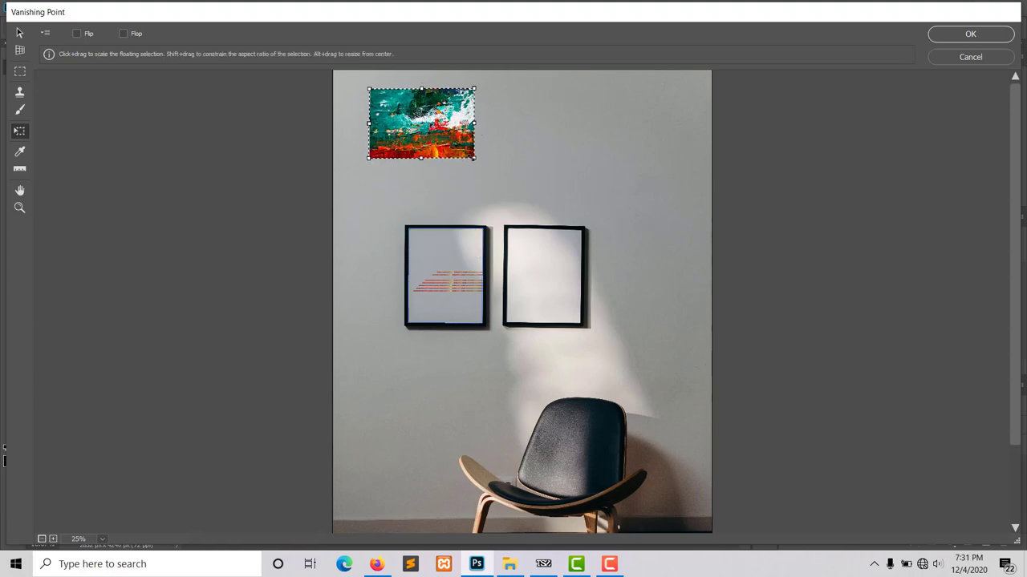
{"action": "left_click_drag", "start_coordinate": [475, 157], "coordinate": [516, 204]}
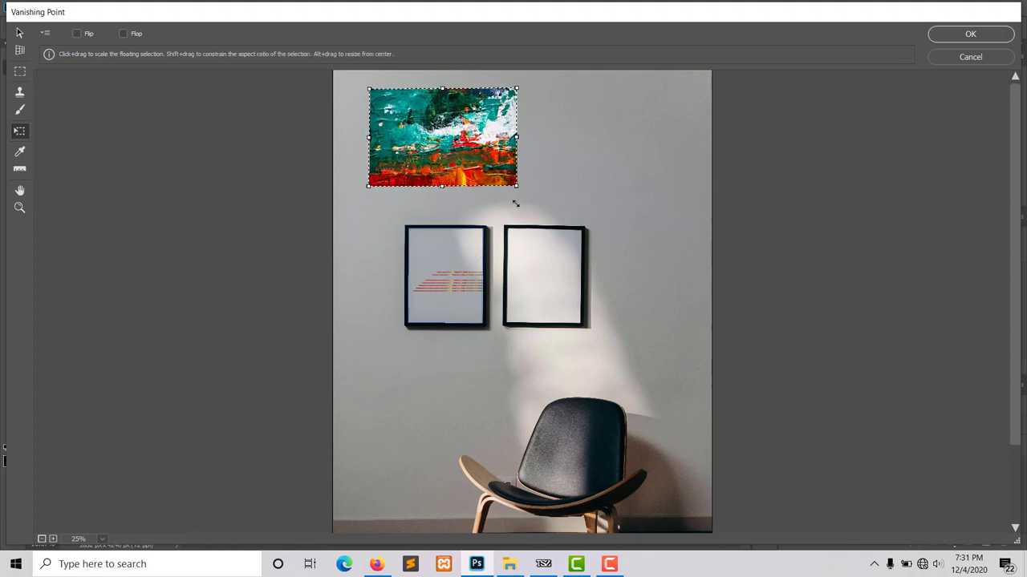
{"action": "left_click_drag", "start_coordinate": [442, 128], "coordinate": [445, 277]}
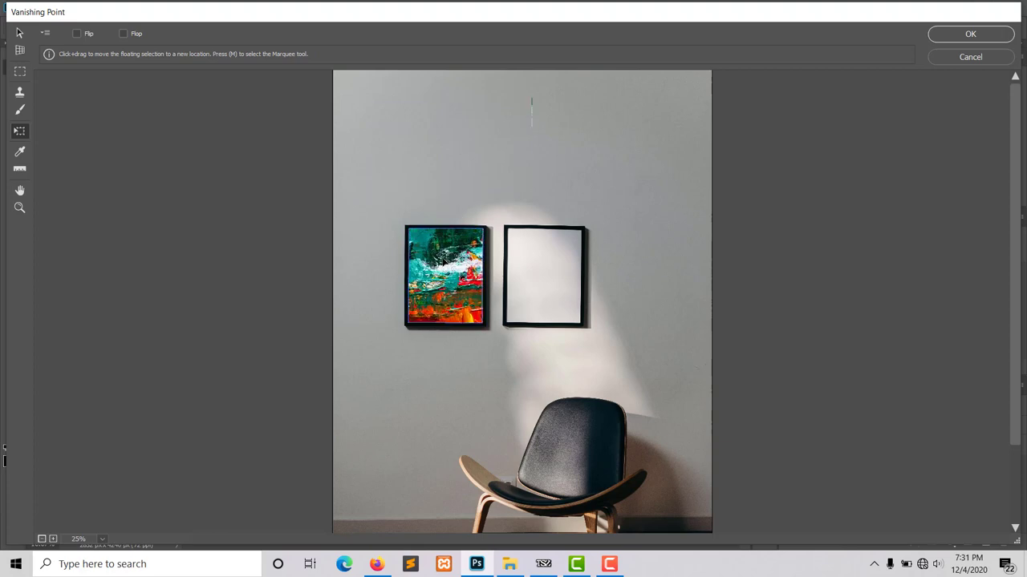
{"action": "left_click", "coordinate": [971, 38]}
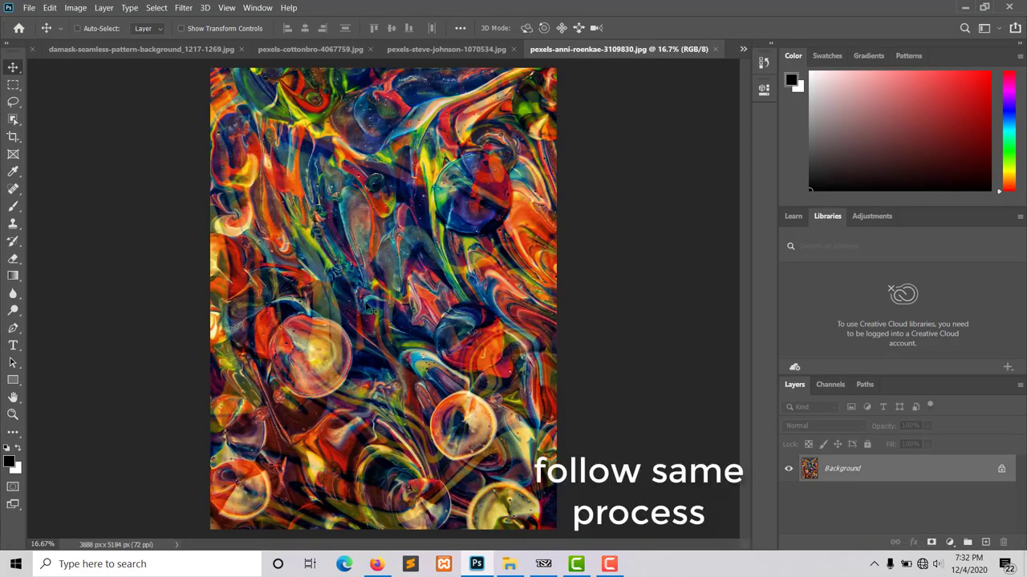
Copy the whole swirling painting and reopen Vanishing Point on the pexels-cottonbro chair photo
{"action": "key", "text": "ctrl+a"}
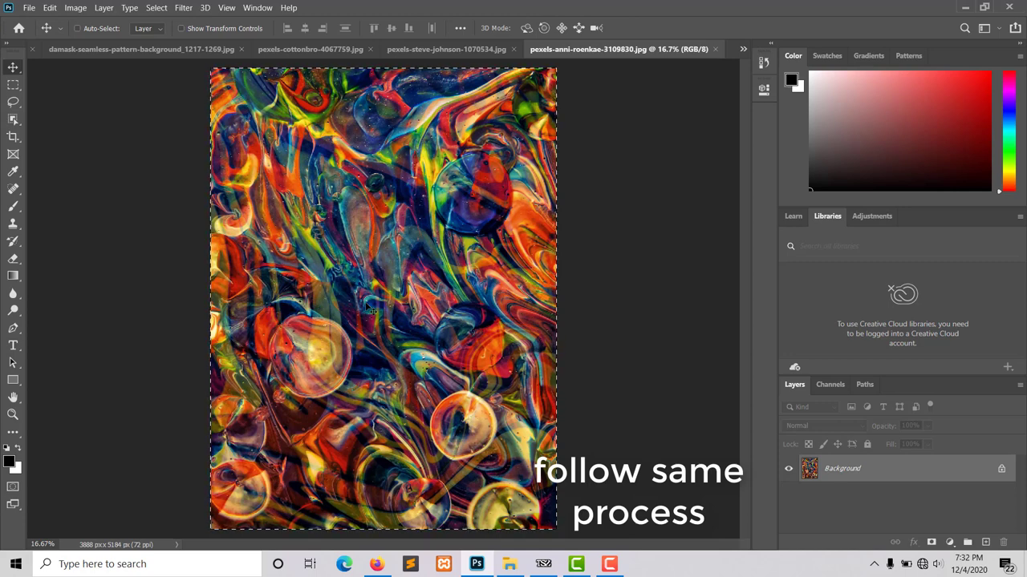
{"action": "key", "text": "ctrl+c"}
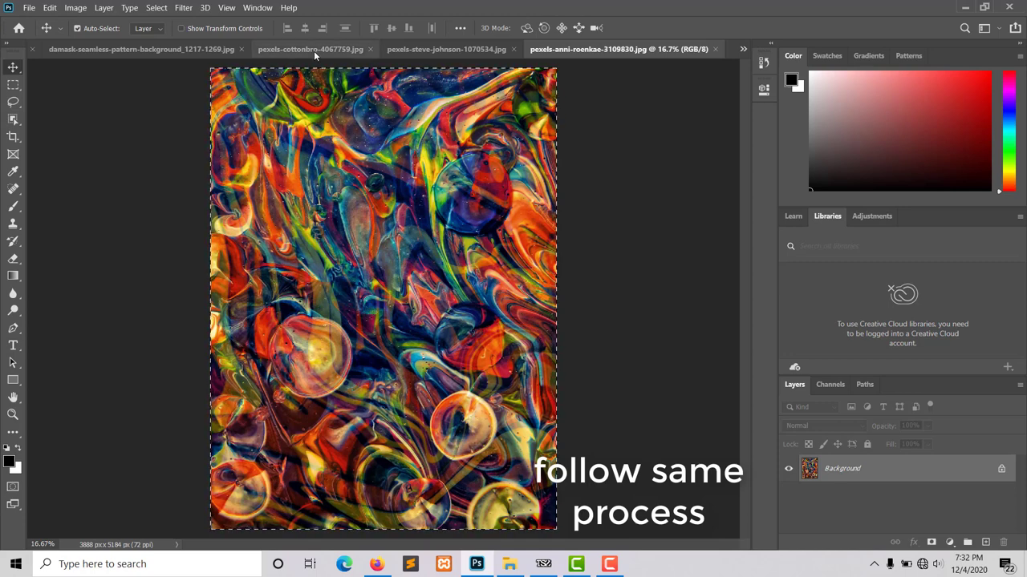
{"action": "left_click", "coordinate": [314, 49]}
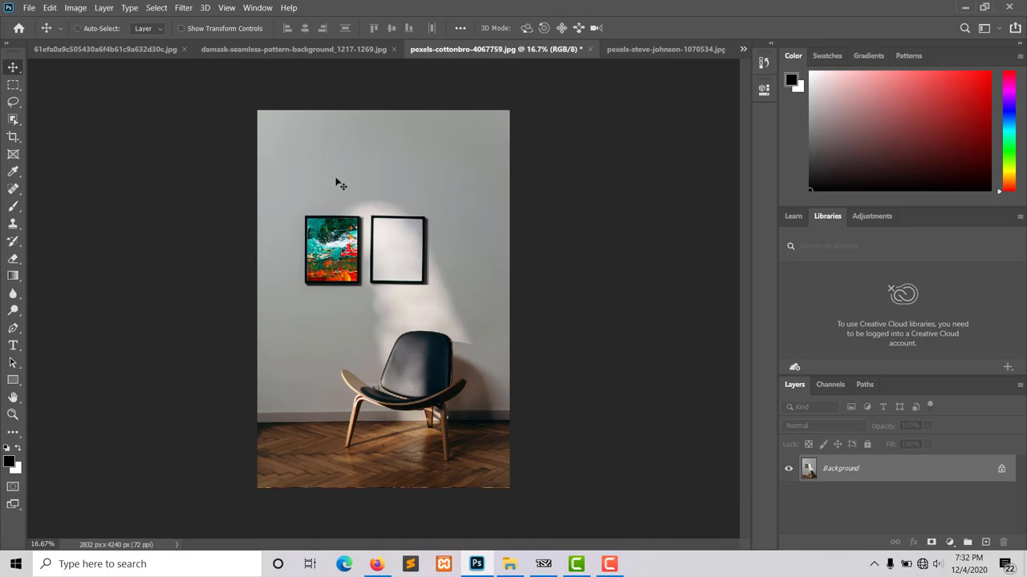
{"action": "key", "text": "alt+ctrl+v"}
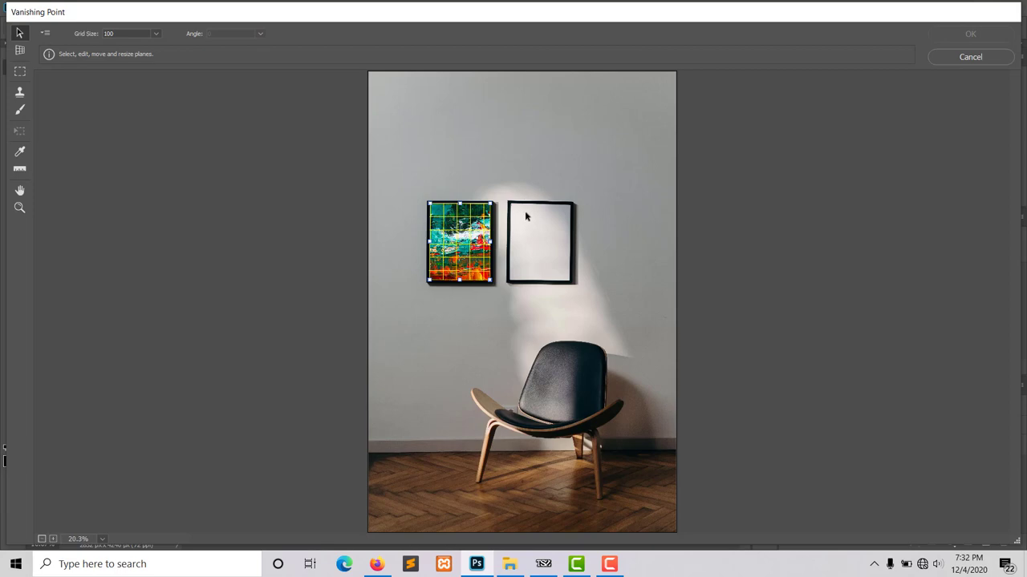
Deselect the left painting's plane, then draw a second perspective plane on the right frame's four inside corners
{"action": "left_click", "coordinate": [527, 216]}
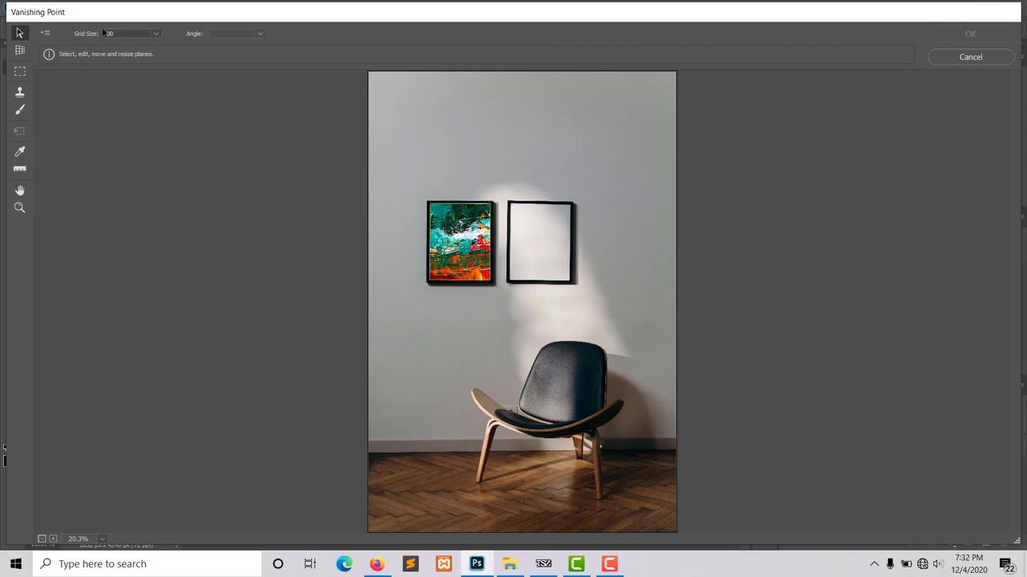
{"action": "left_click", "coordinate": [20, 50]}
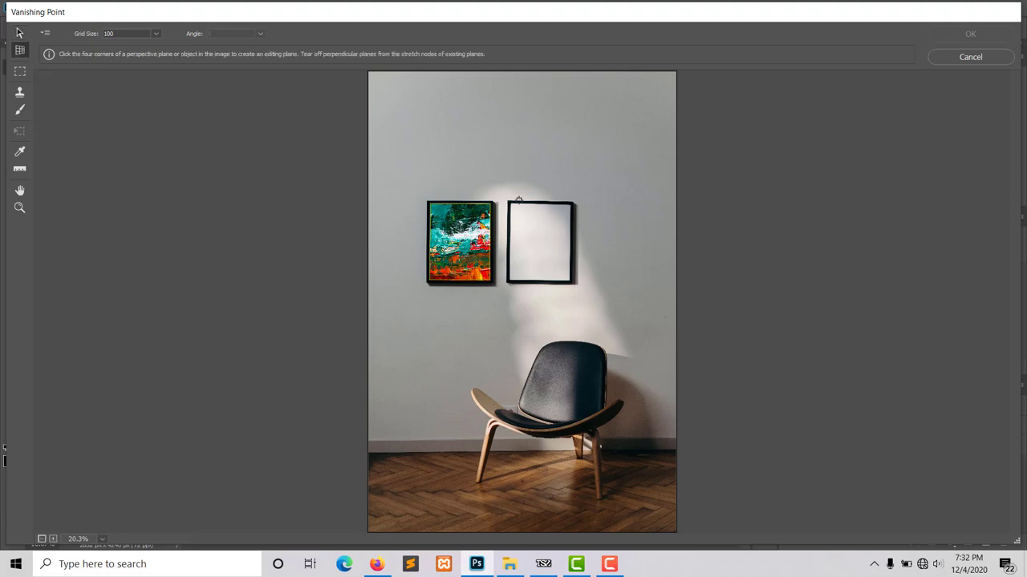
{"action": "key", "text": "ctrl+plus"}
{"action": "key", "text": "ctrl+plus"}
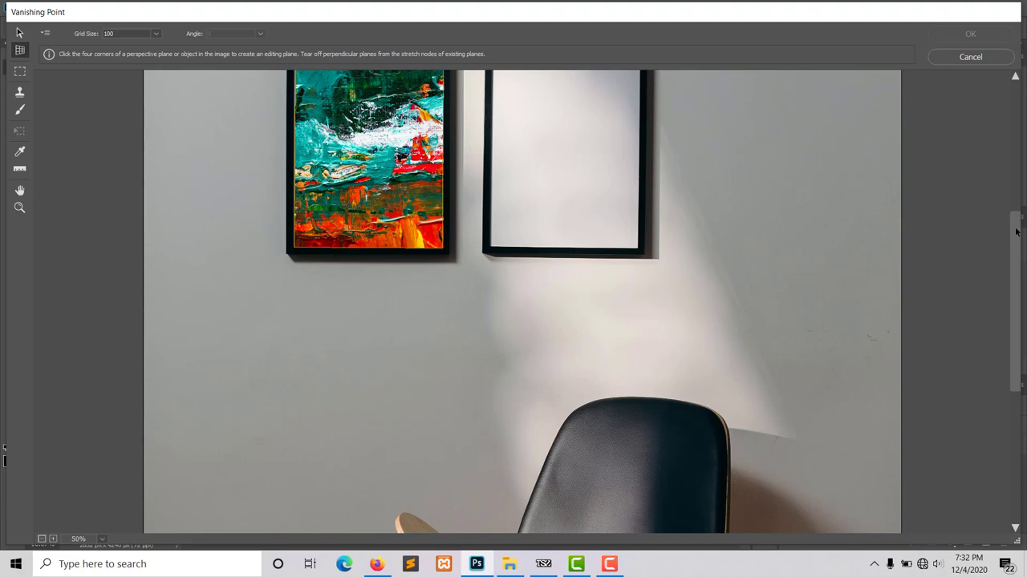
{"action": "left_click_drag", "start_coordinate": [1016, 231], "coordinate": [1017, 192]}
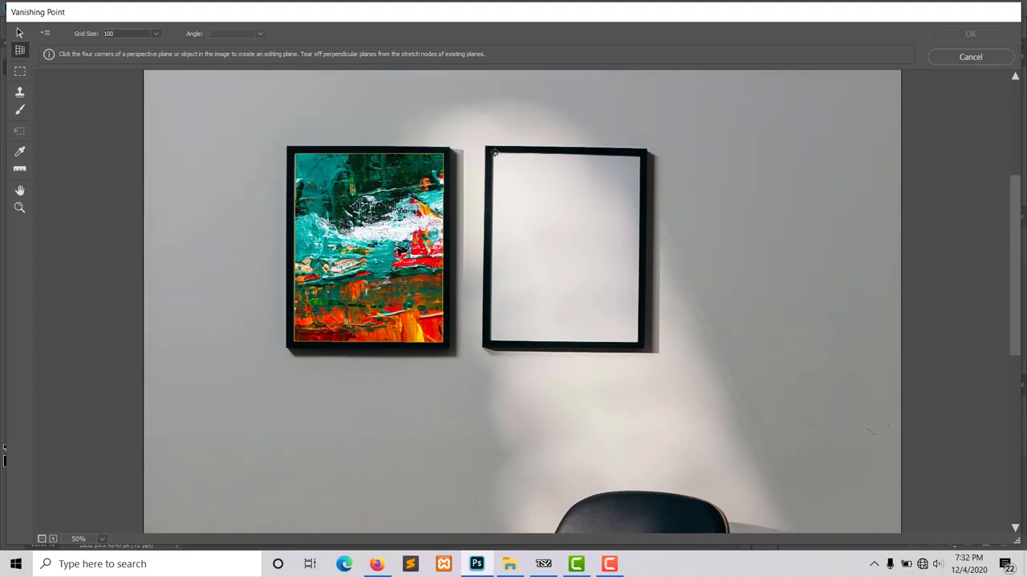
{"action": "left_click", "coordinate": [494, 153]}
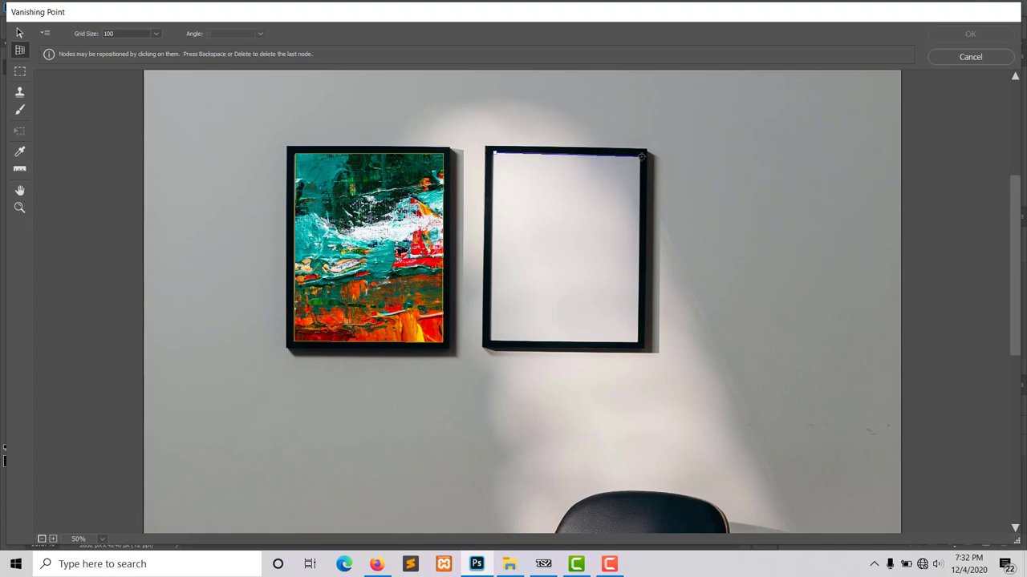
{"action": "left_click", "coordinate": [642, 156]}
{"action": "left_click", "coordinate": [637, 343]}
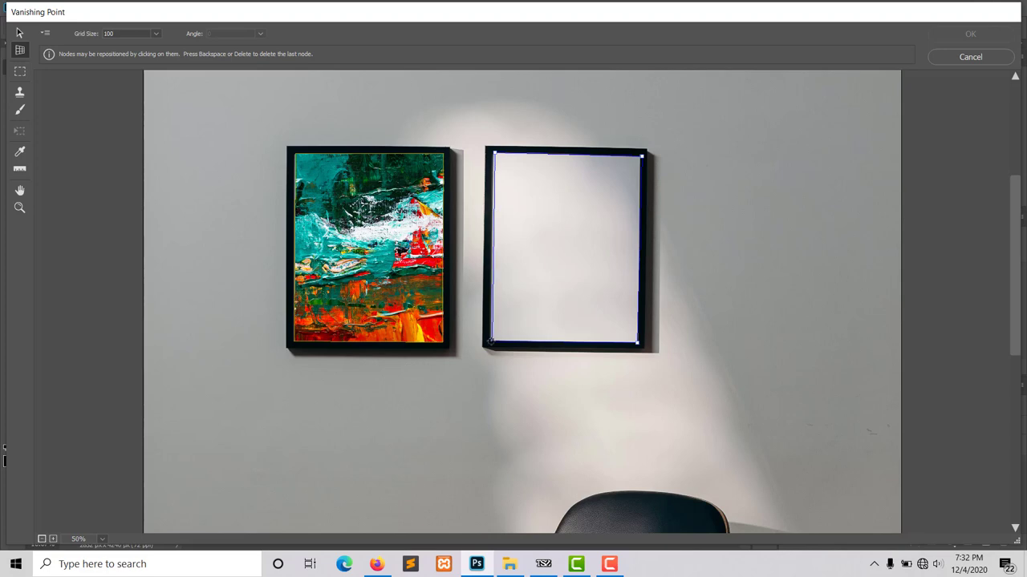
{"action": "left_click", "coordinate": [490, 342]}
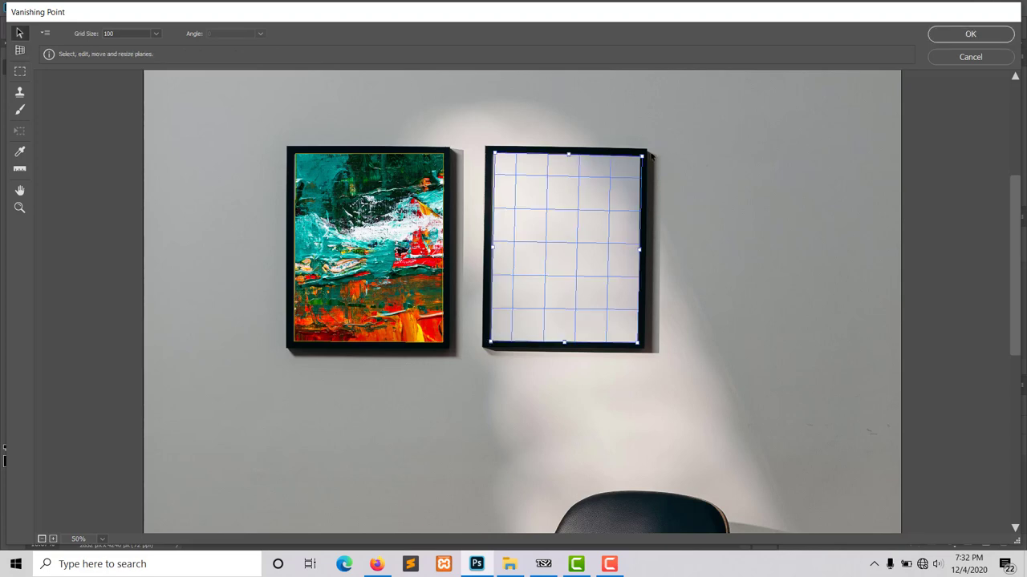
{"action": "left_click_drag", "start_coordinate": [643, 157], "coordinate": [640, 159]}
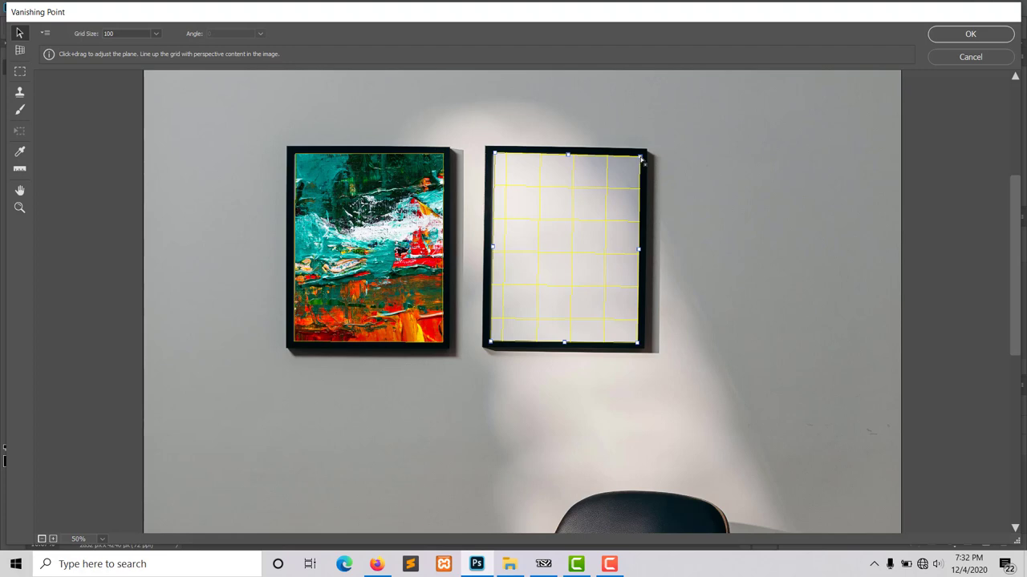
{"action": "left_click_drag", "start_coordinate": [490, 246], "coordinate": [492, 246]}
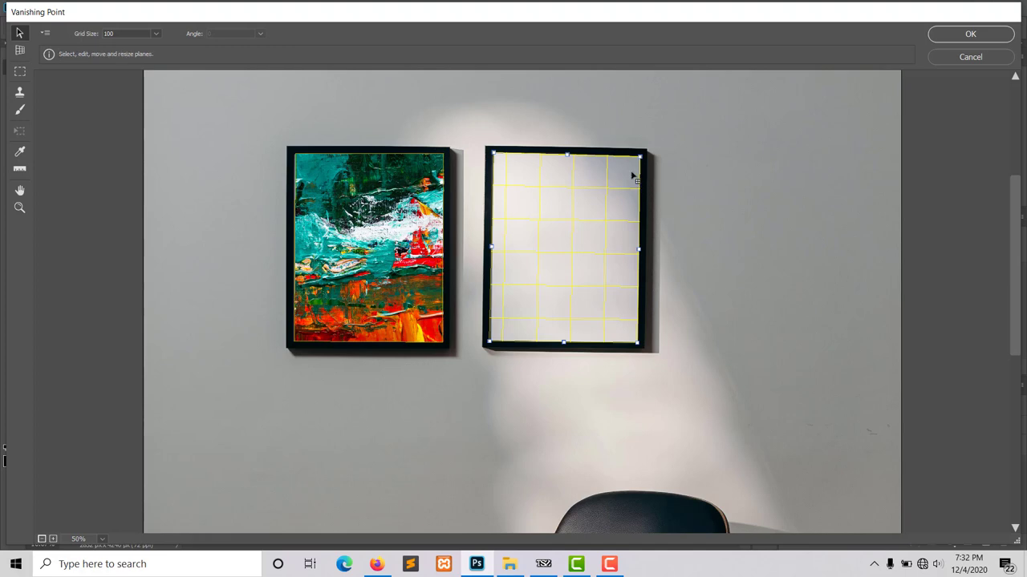
Paste the copied swirling multicolour painting into the Vanishing Point editor
{"action": "key", "text": "alt"}
{"action": "key", "text": "Return"}
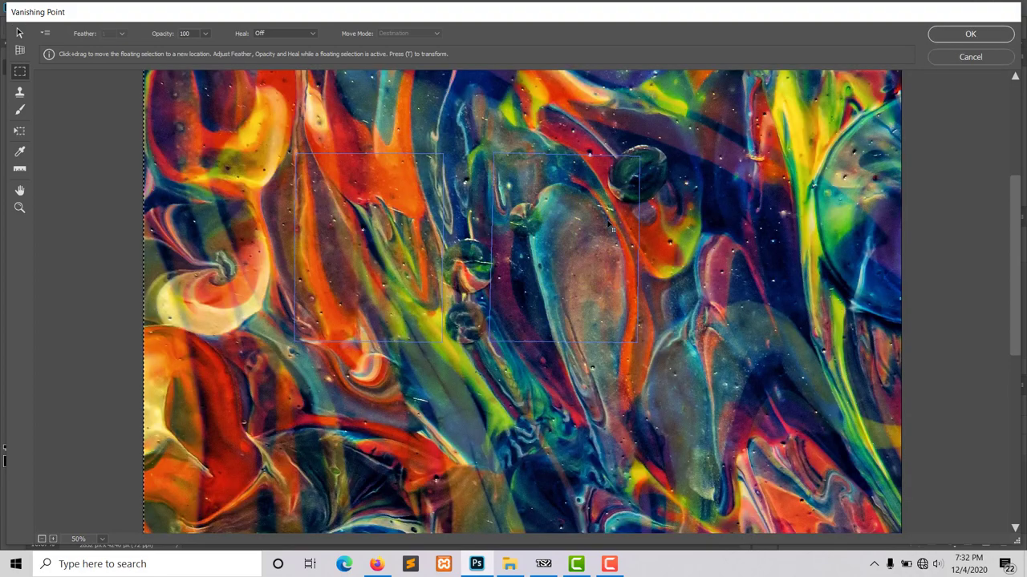
{"action": "scroll", "coordinate": [613, 230], "scroll_direction": "down", "scroll_amount": 1}
{"action": "scroll", "coordinate": [613, 230], "scroll_direction": "down", "scroll_amount": 1}
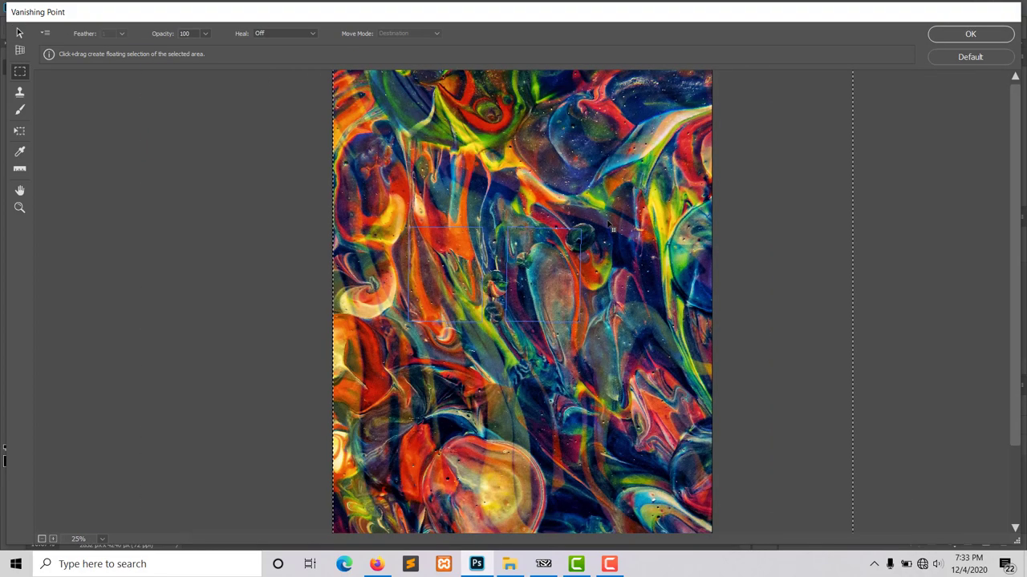
{"action": "scroll", "coordinate": [613, 230], "scroll_direction": "down", "scroll_amount": 1}
Shrink the painting, fit it into the right frame's plane, and apply it
{"action": "key", "text": "t"}
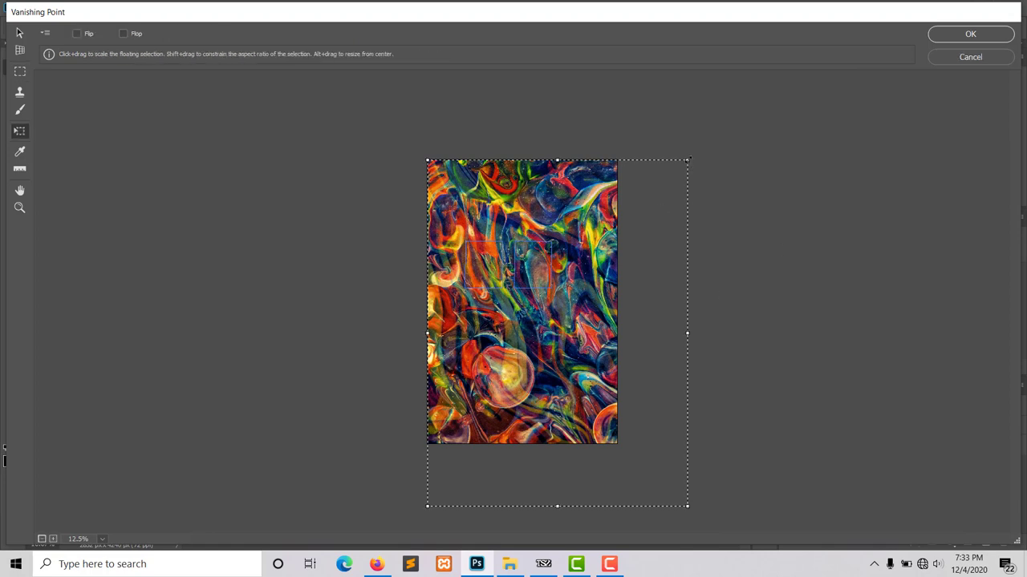
{"action": "mouse_move", "coordinate": [687, 160]}
{"action": "left_mouse_down"}
{"action": "mouse_move", "coordinate": [598, 278]}
{"action": "mouse_move", "coordinate": [530, 333]}
{"action": "left_mouse_up"}
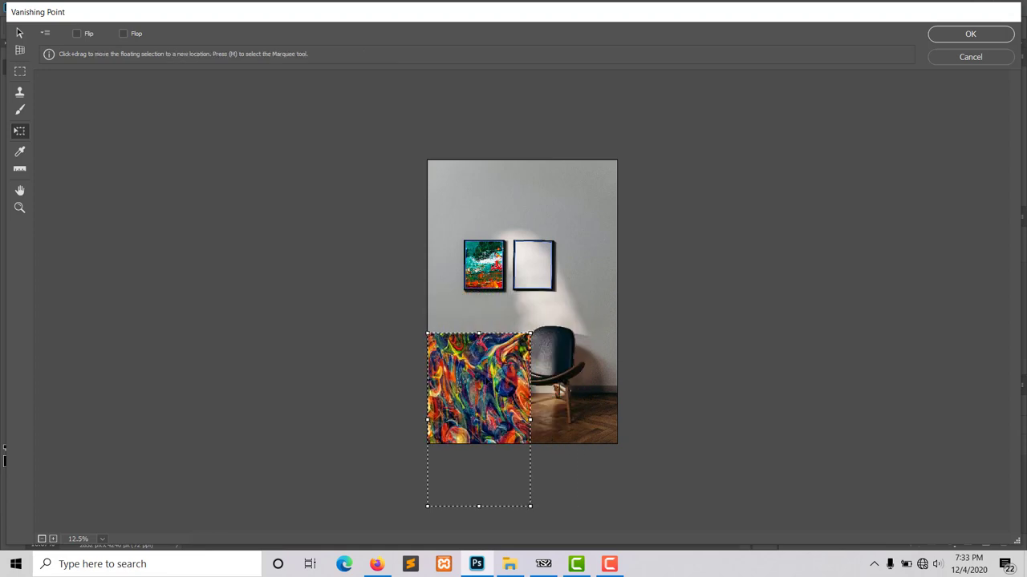
{"action": "left_click_drag", "start_coordinate": [489, 379], "coordinate": [523, 289]}
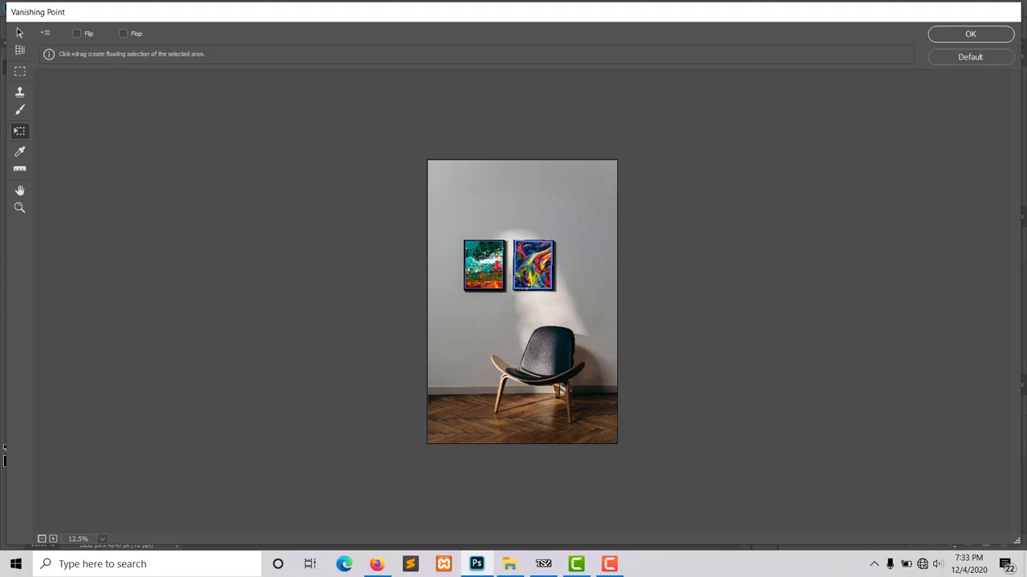
{"action": "key", "text": "ctrl+plus"}
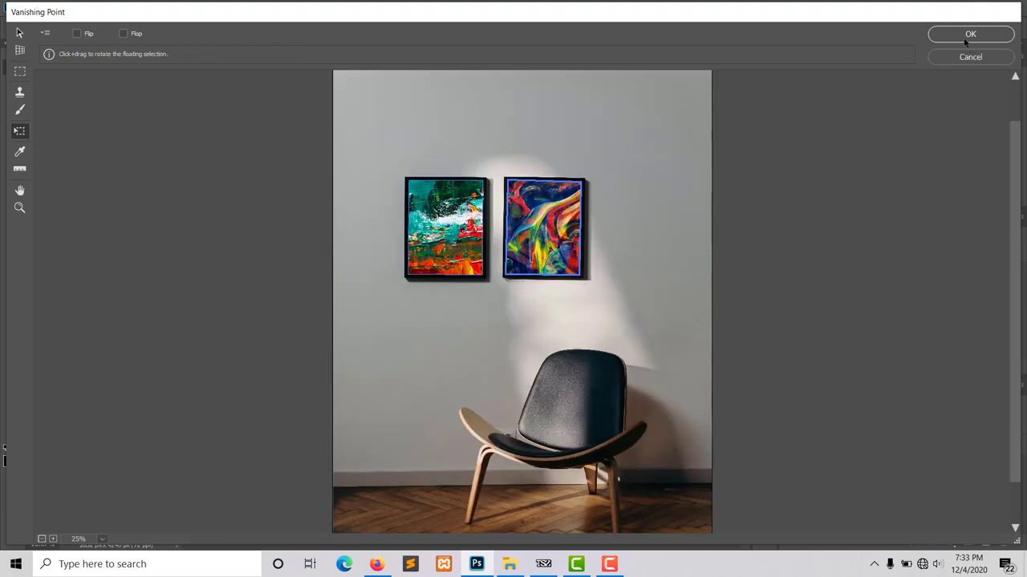
{"action": "left_click", "coordinate": [960, 36]}
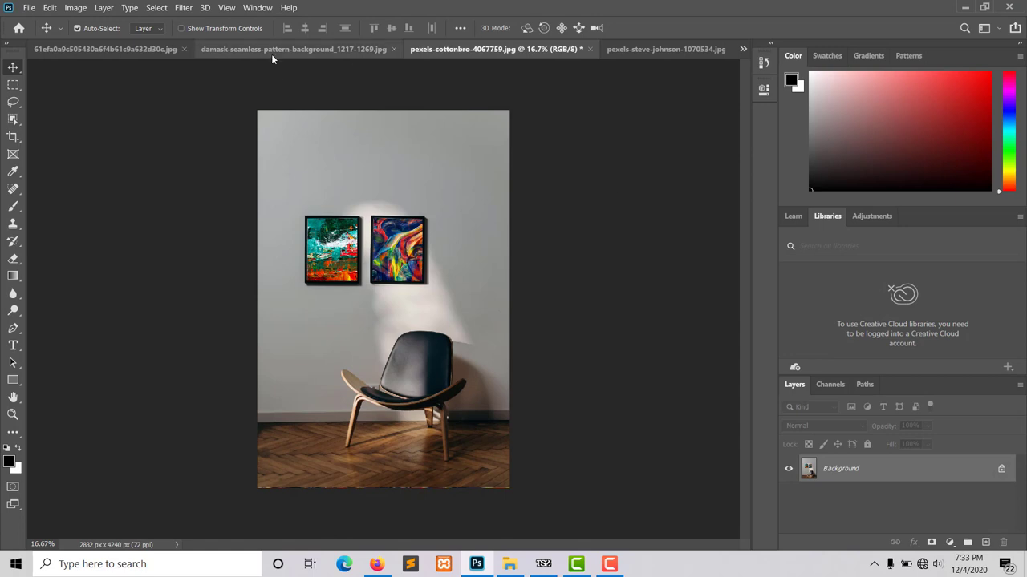
{"action": "left_click", "coordinate": [146, 48]}
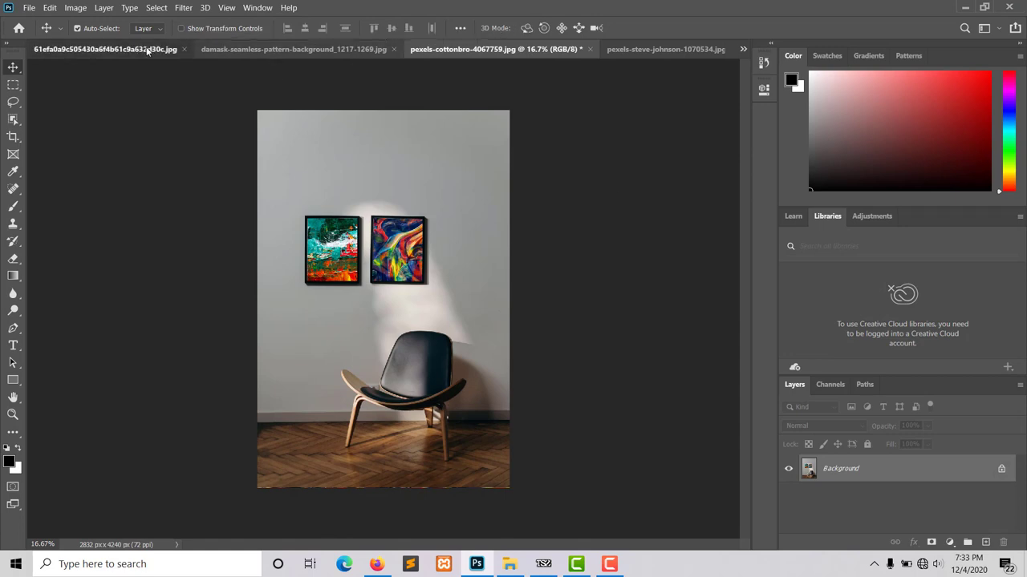
{"action": "left_click", "coordinate": [529, 49]}
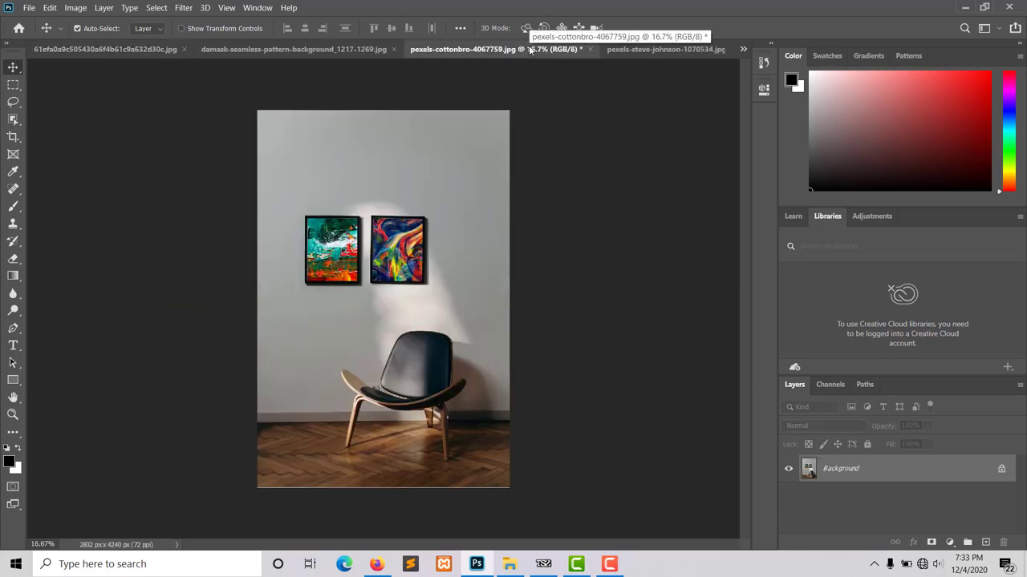